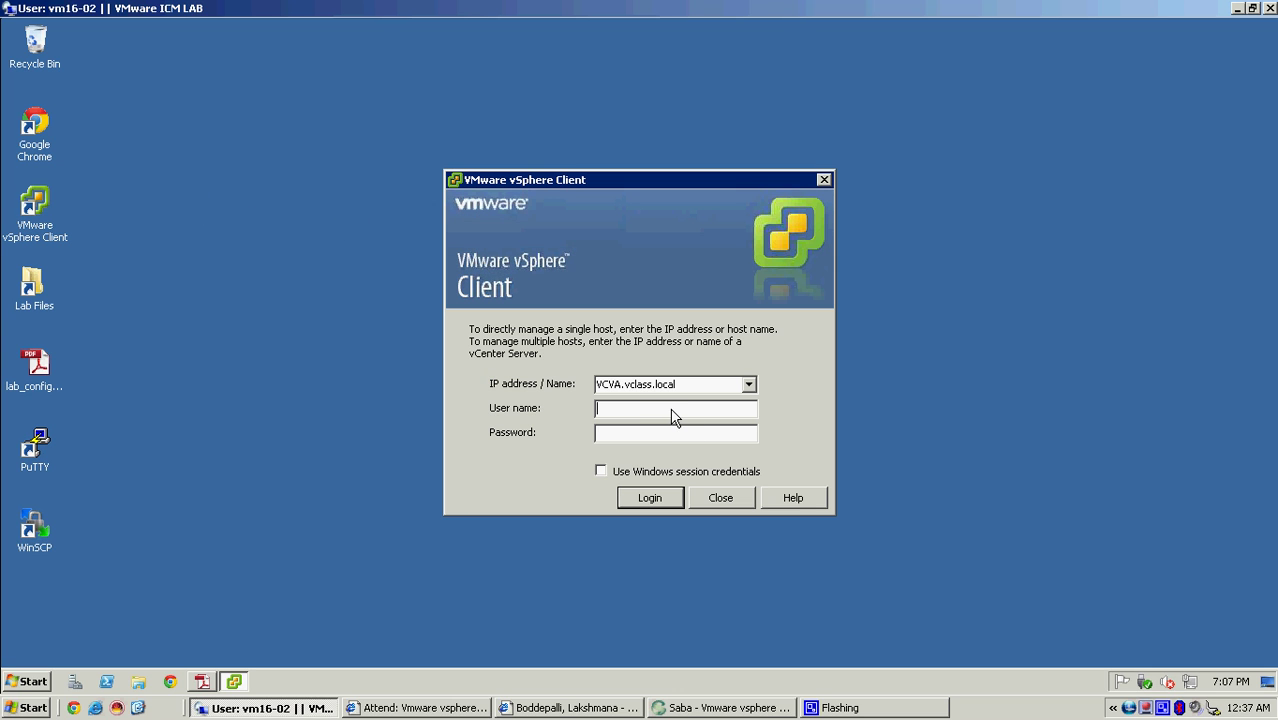
- Log in to vCenter VCVA.vclass.local as root with the lab administrator password
text(root)
key(Tab)
text(********)
key(Return)
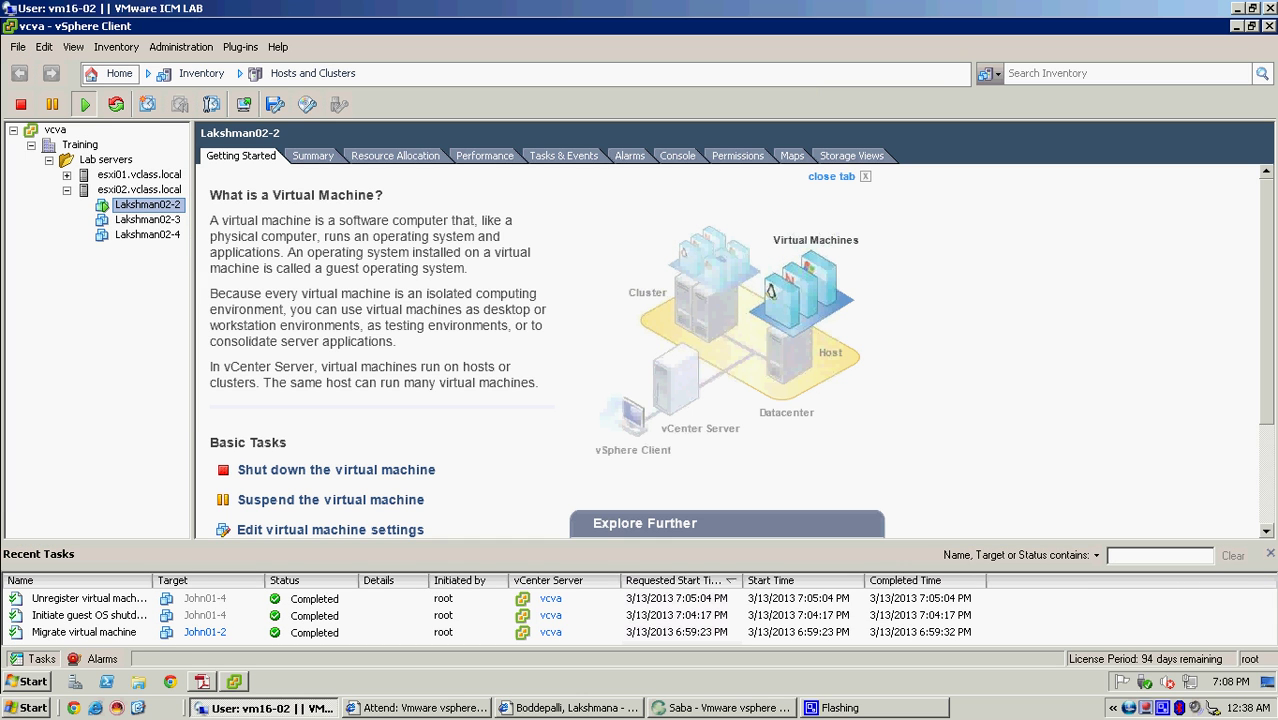
- Show Lakshman02-4's Summary in the VMs and Templates inventory
click(126, 78)
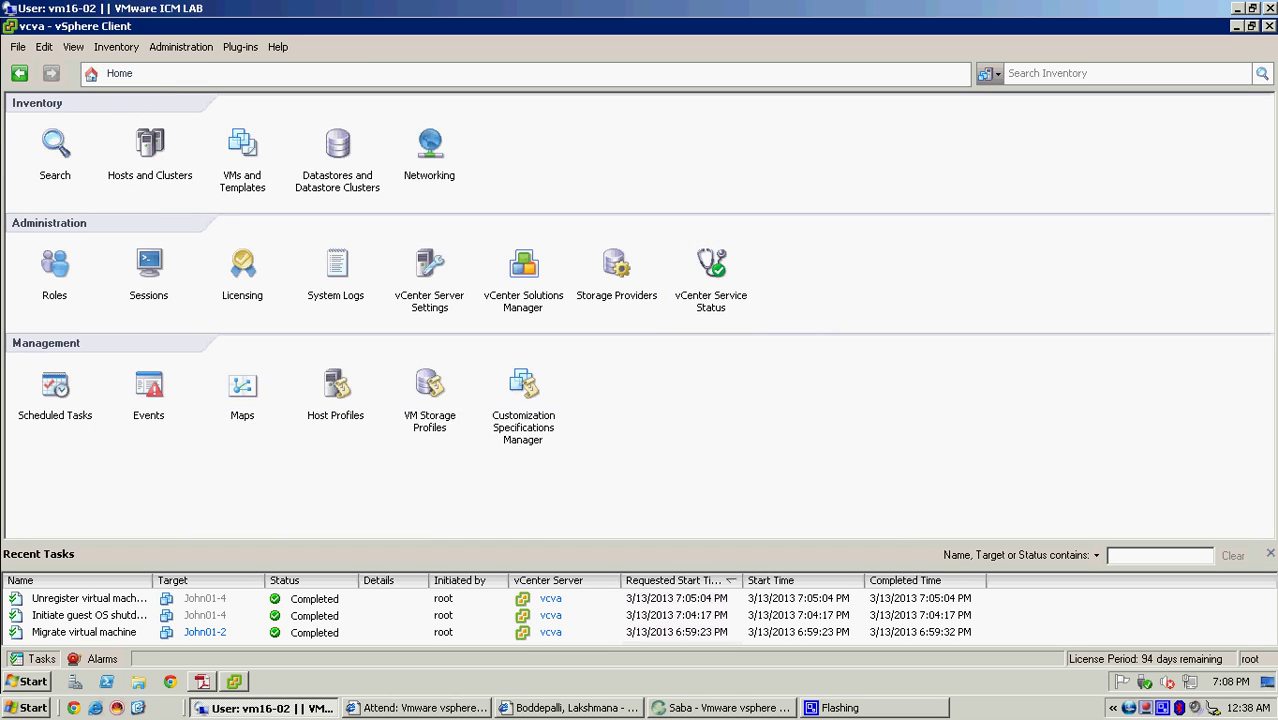
click(245, 152)
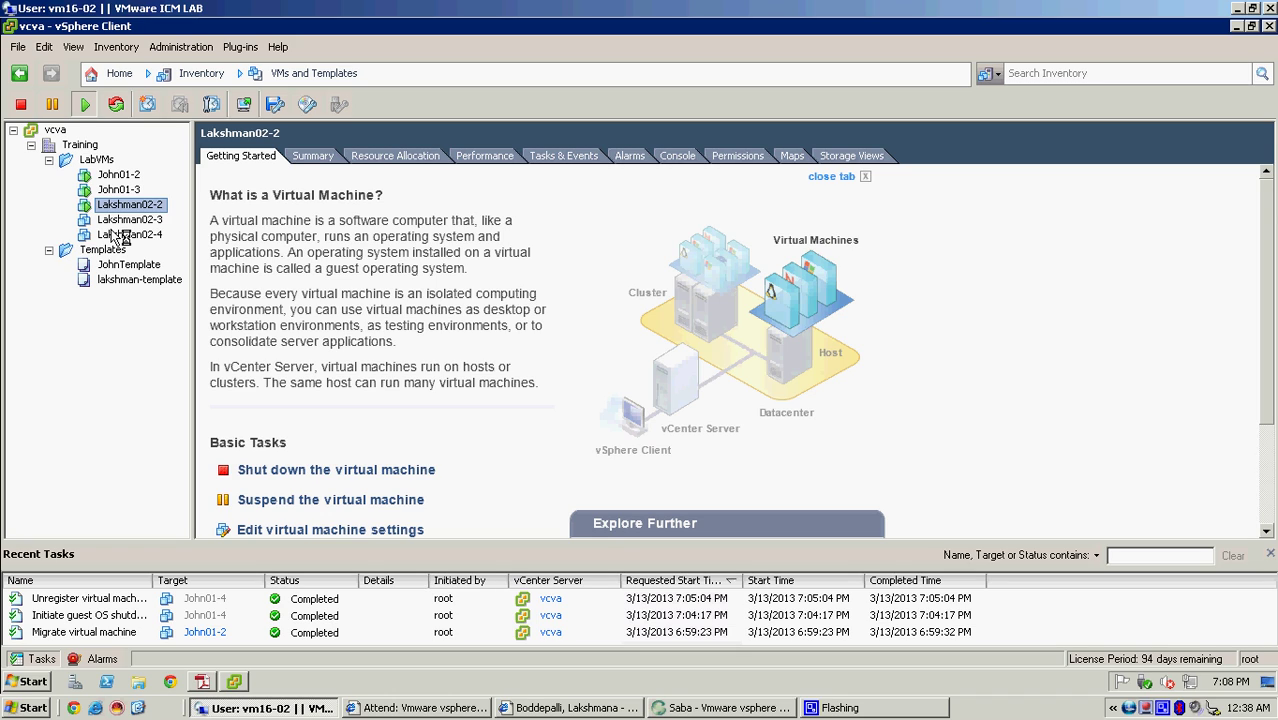
click(120, 236)
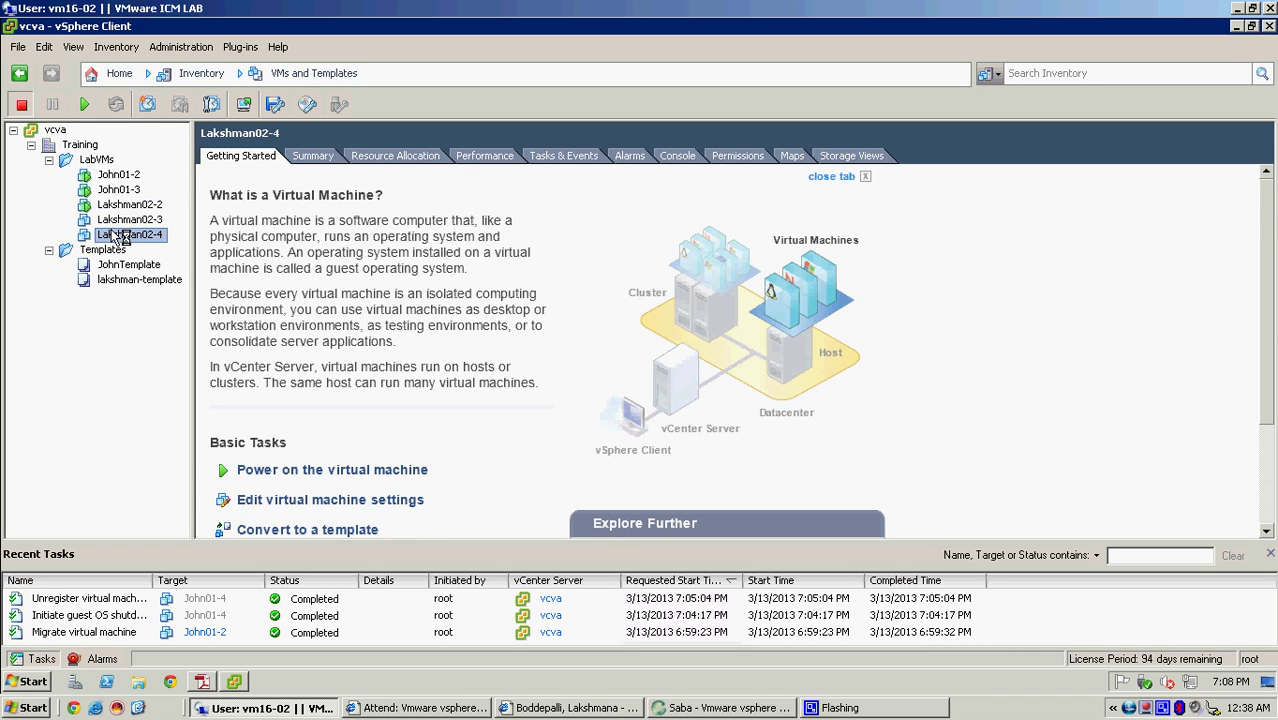
click(313, 157)
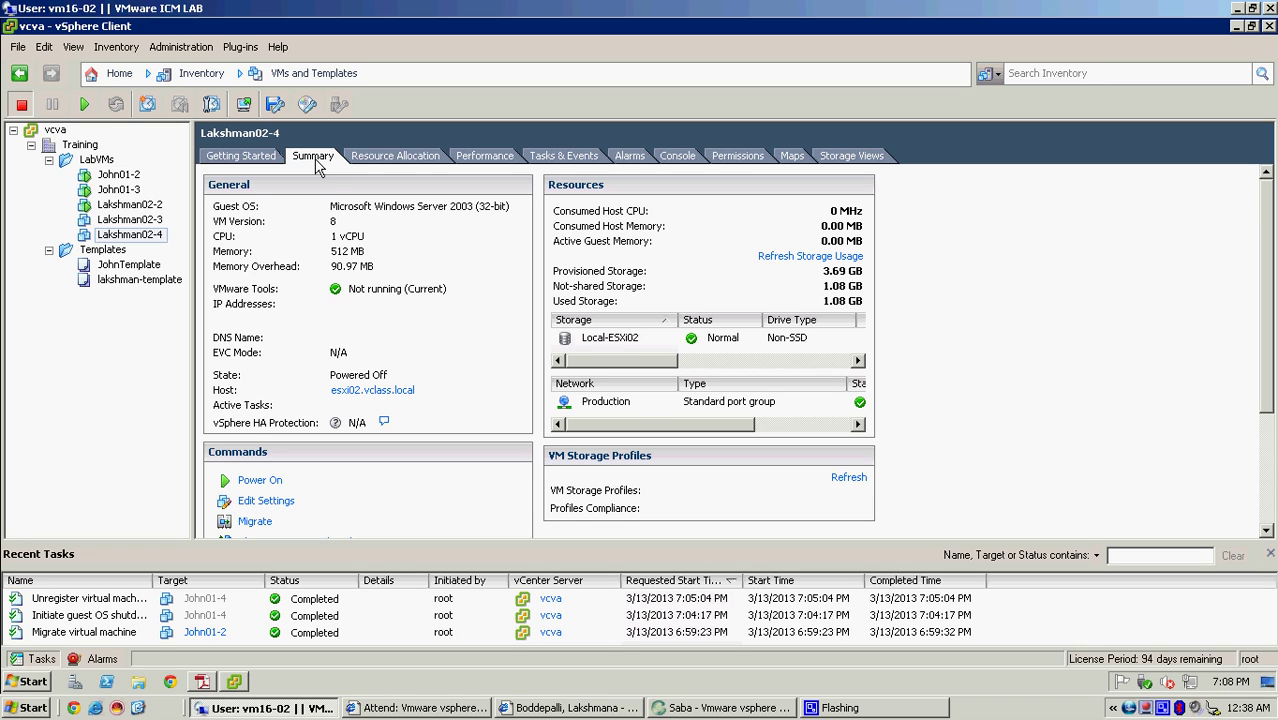
- Inspect the Local-ESXi02 row and columns of Lakshman02-4's storage table
click(592, 340)
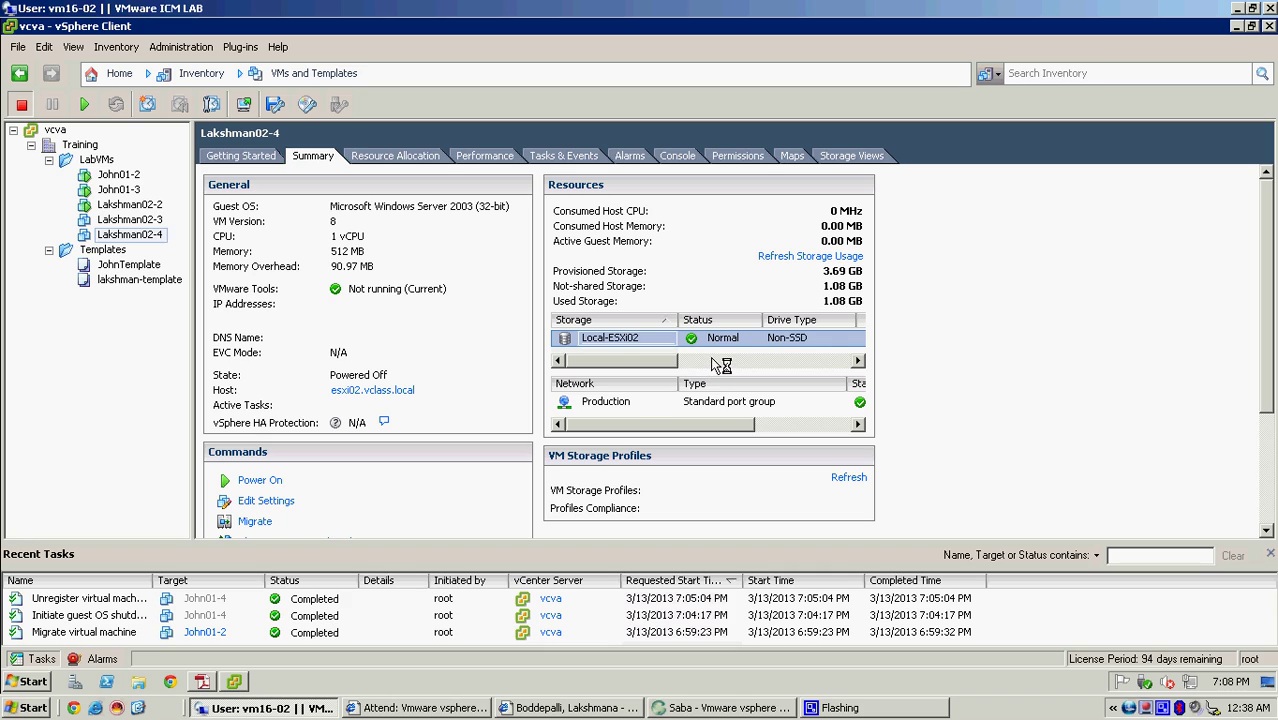
click(720, 362)
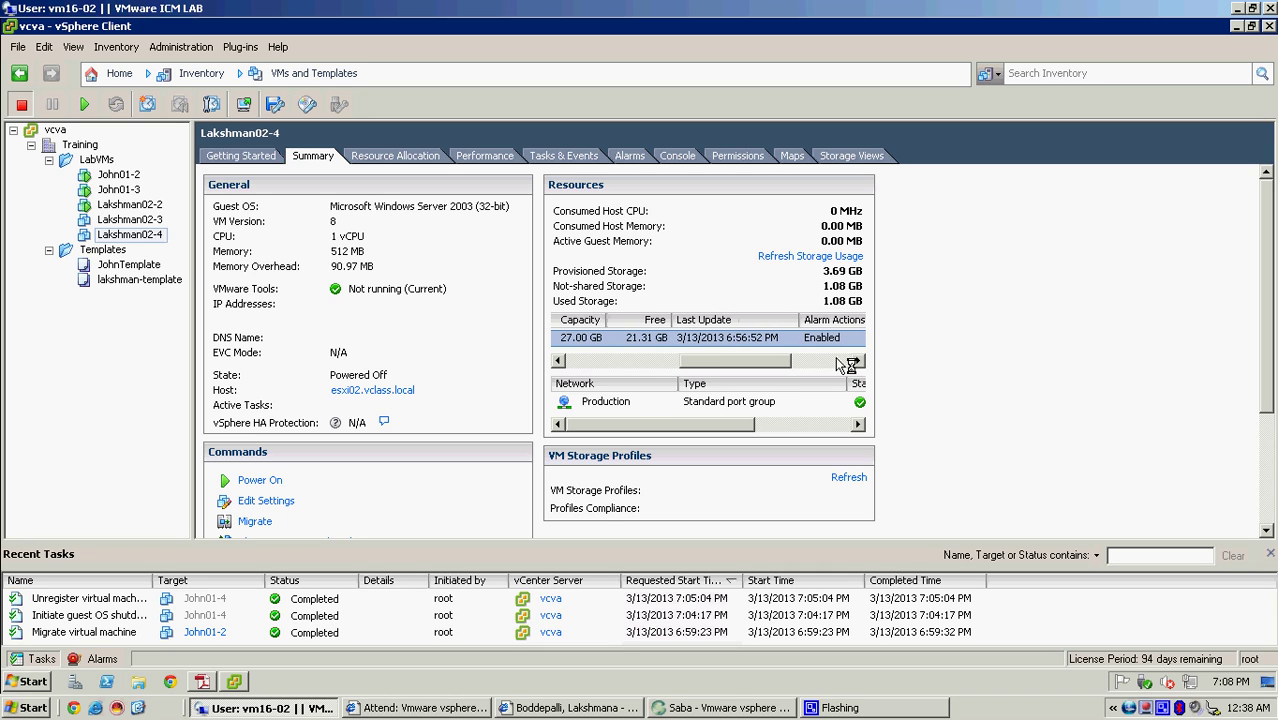
right_click(663, 321)
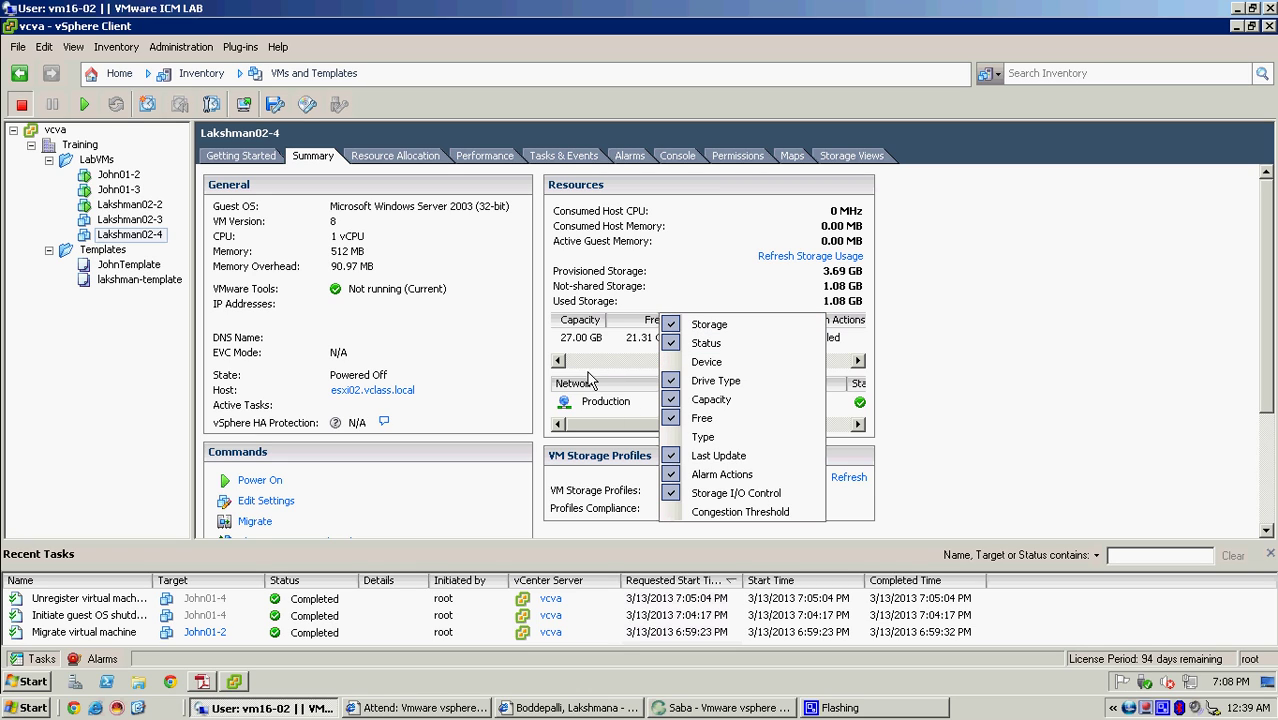
click(560, 362)
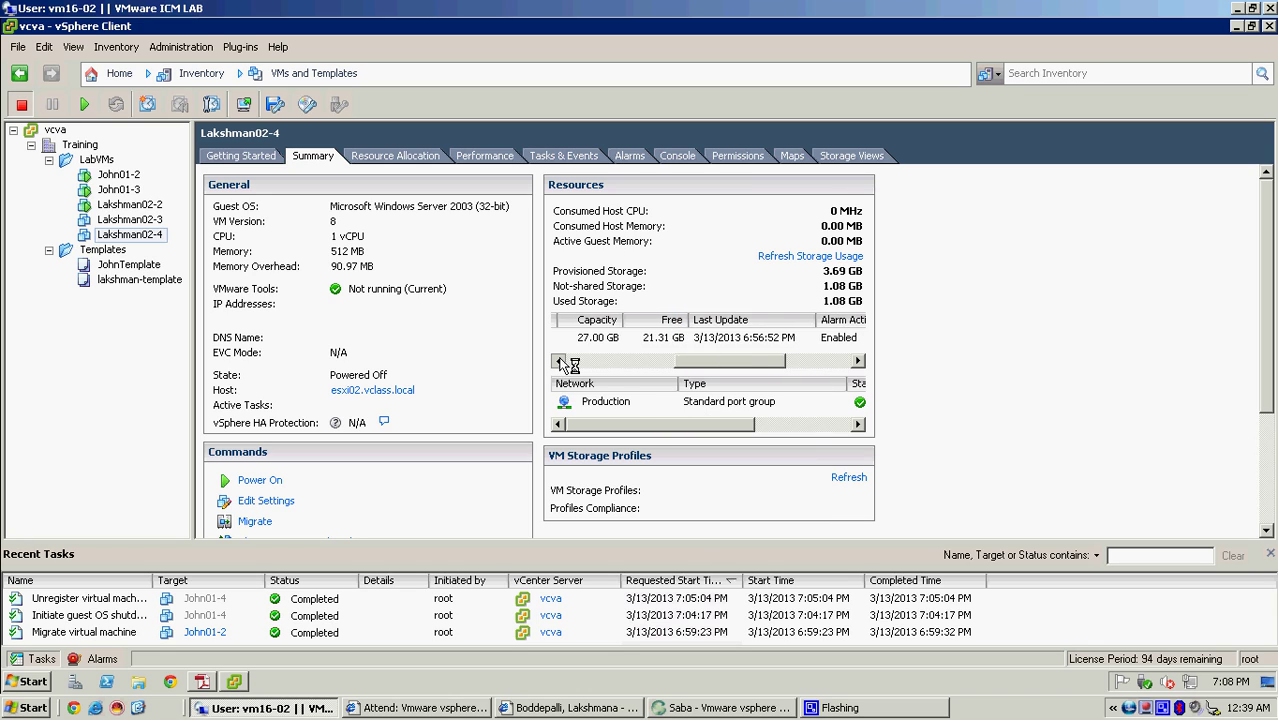
click(560, 362)
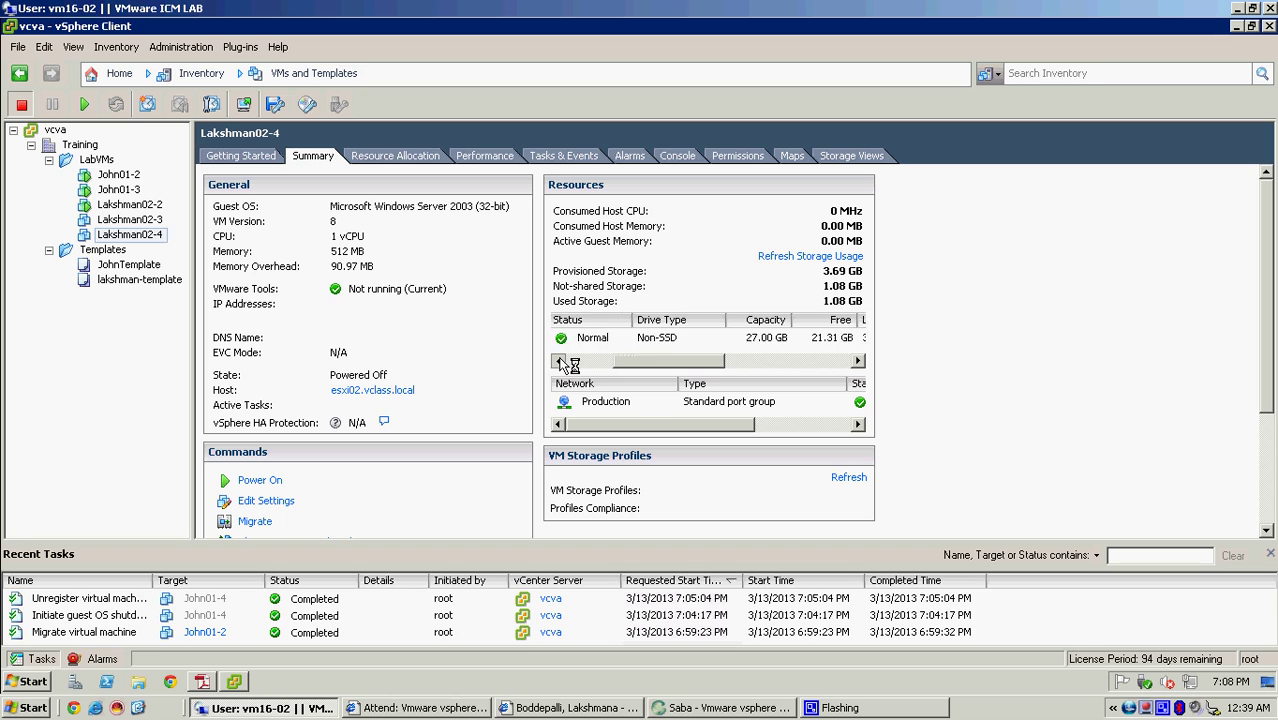
drag(600, 368, 566, 368)
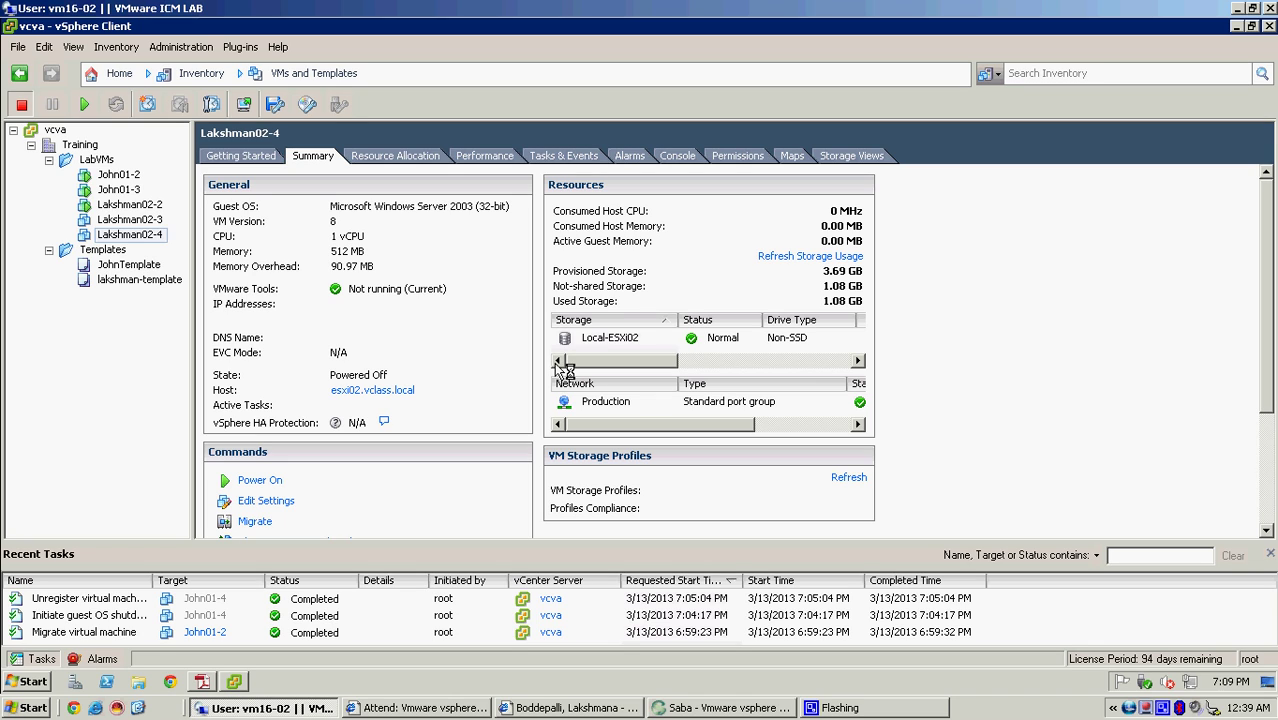
right_click(150, 238)
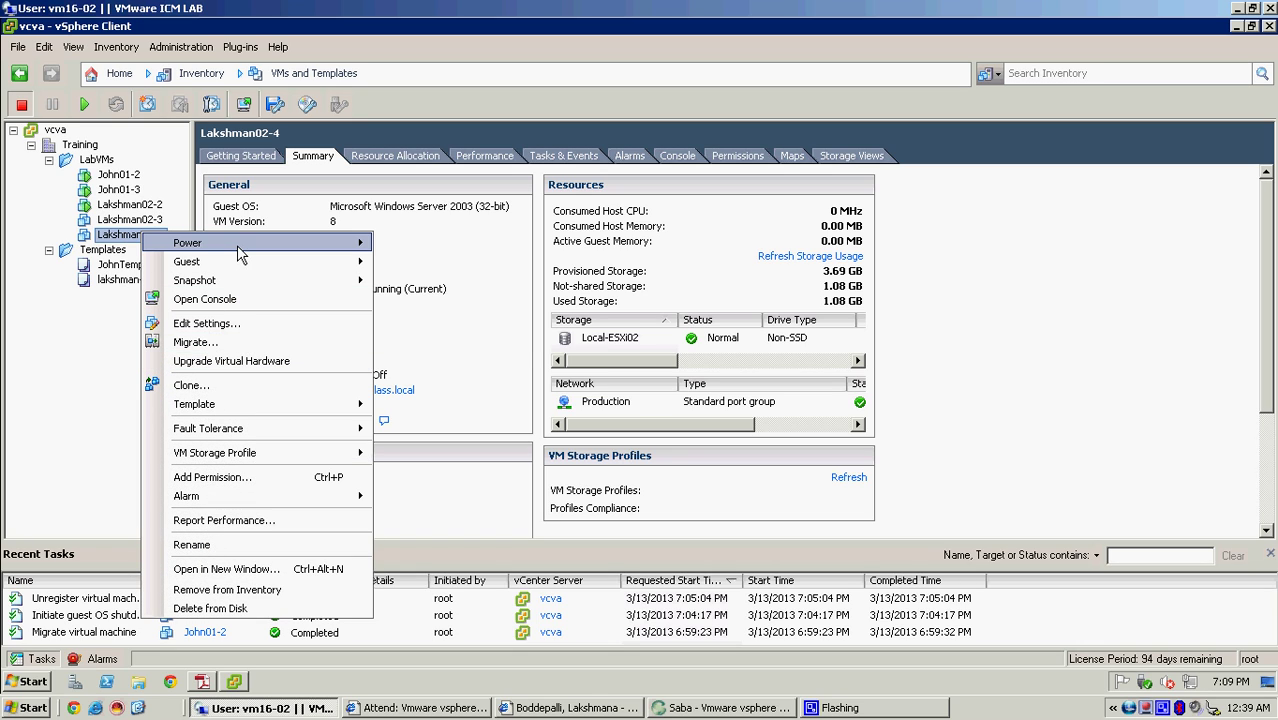
mouse_move(240, 252)
mouse_move(375, 281)
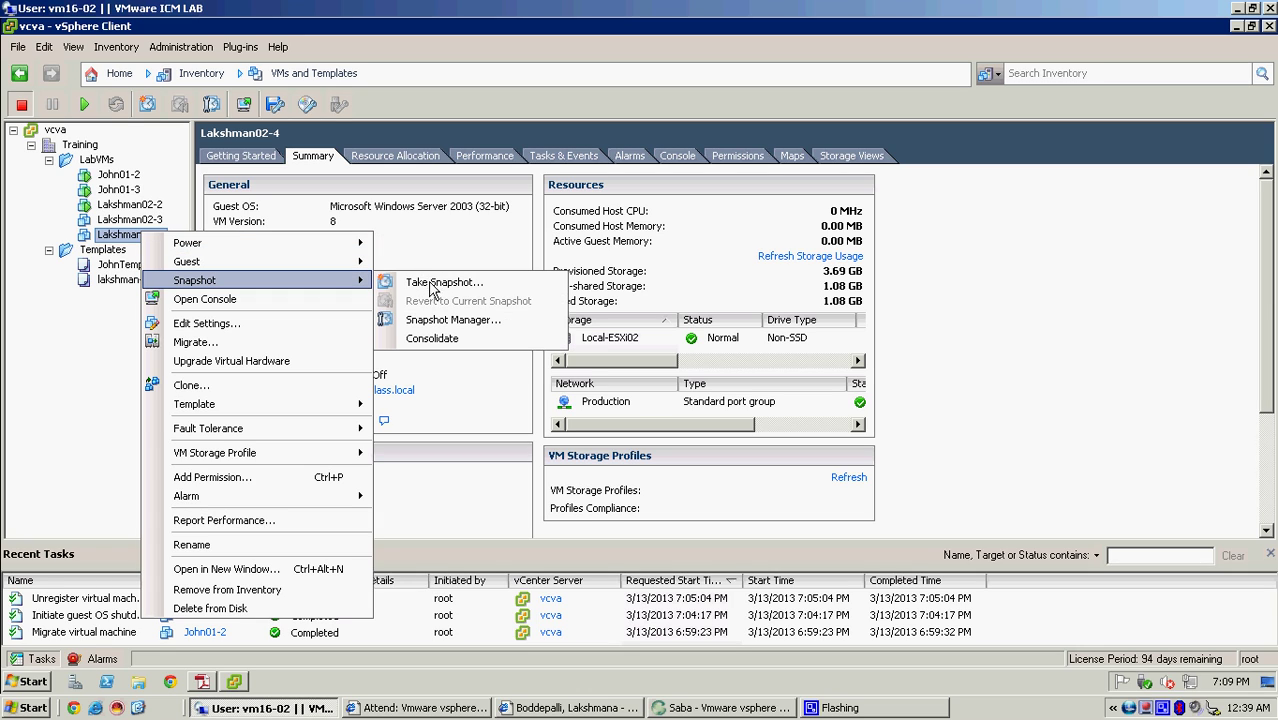
mouse_move(312, 244)
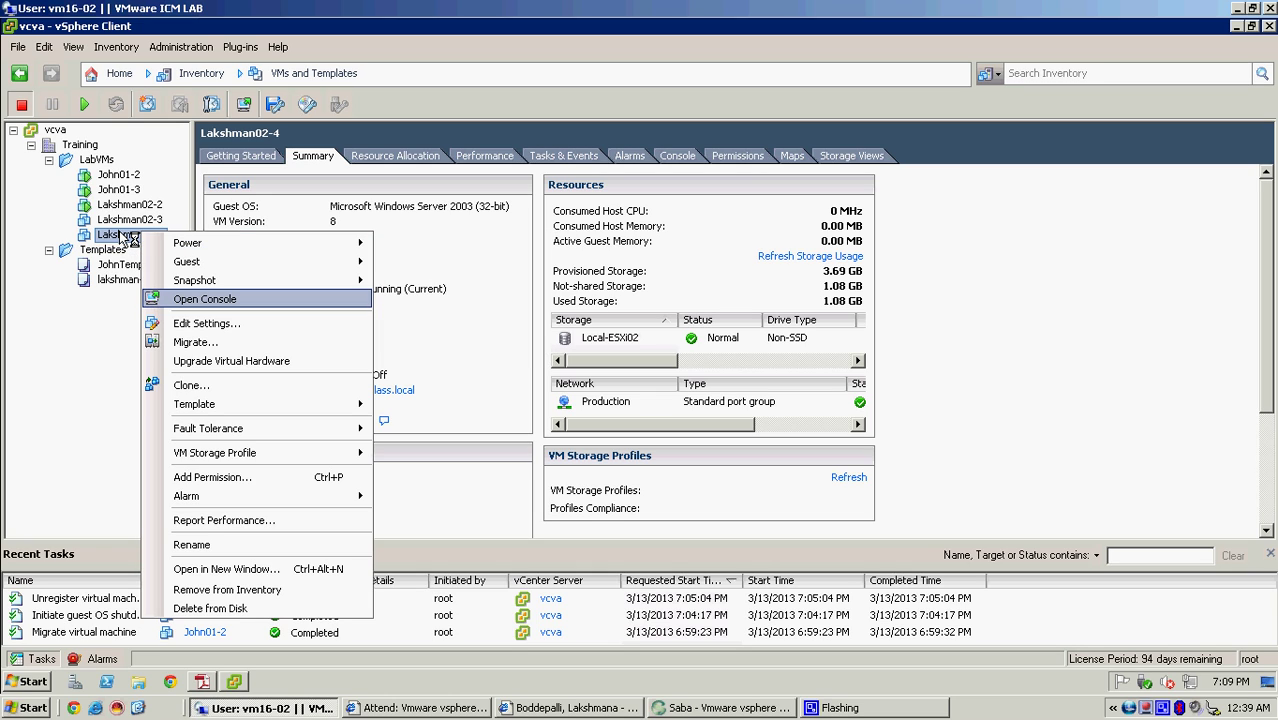
right_click(121, 235)
mouse_move(205, 243)
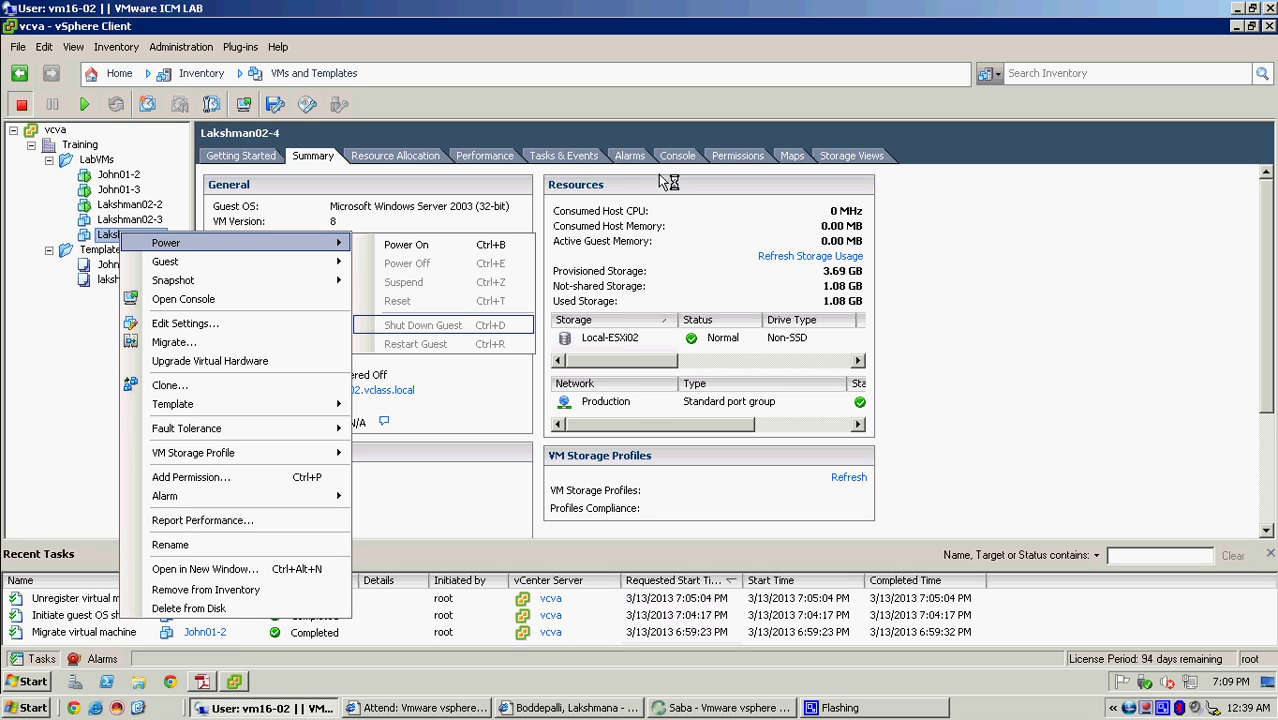
click(875, 207)
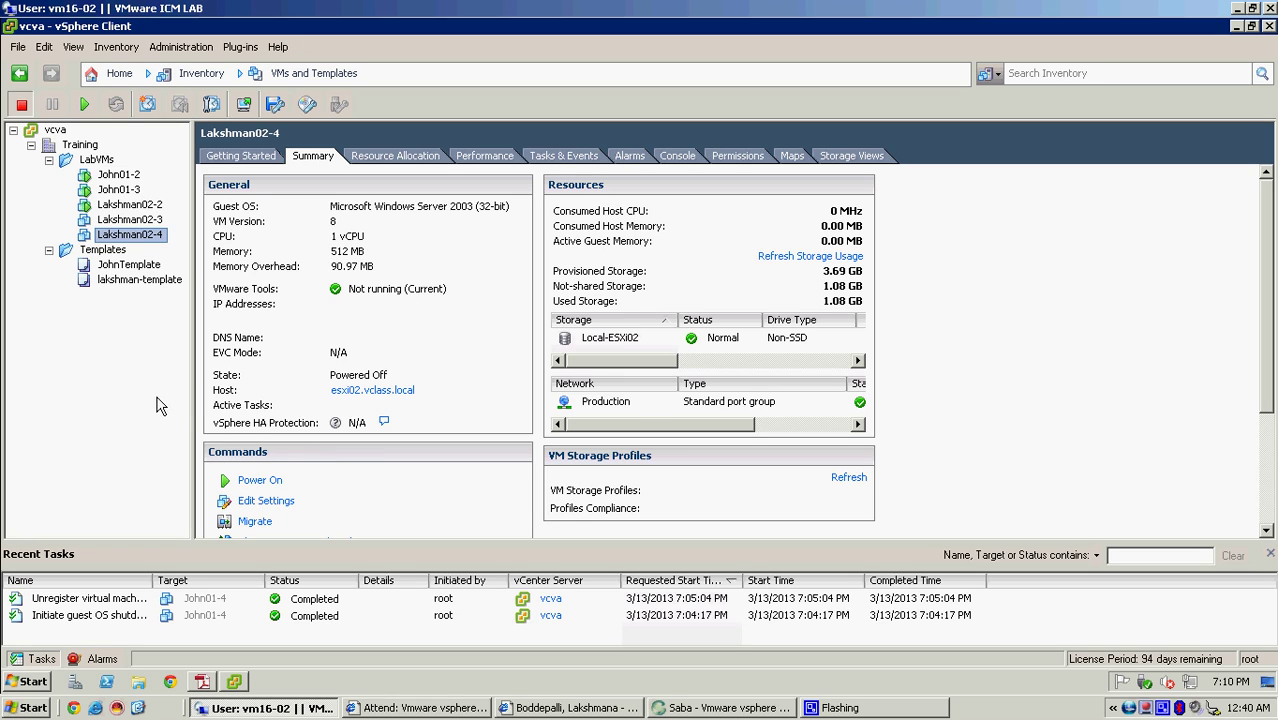
- Remove Lakshman02-4 from the inventory and confirm the removal
right_click(137, 239)
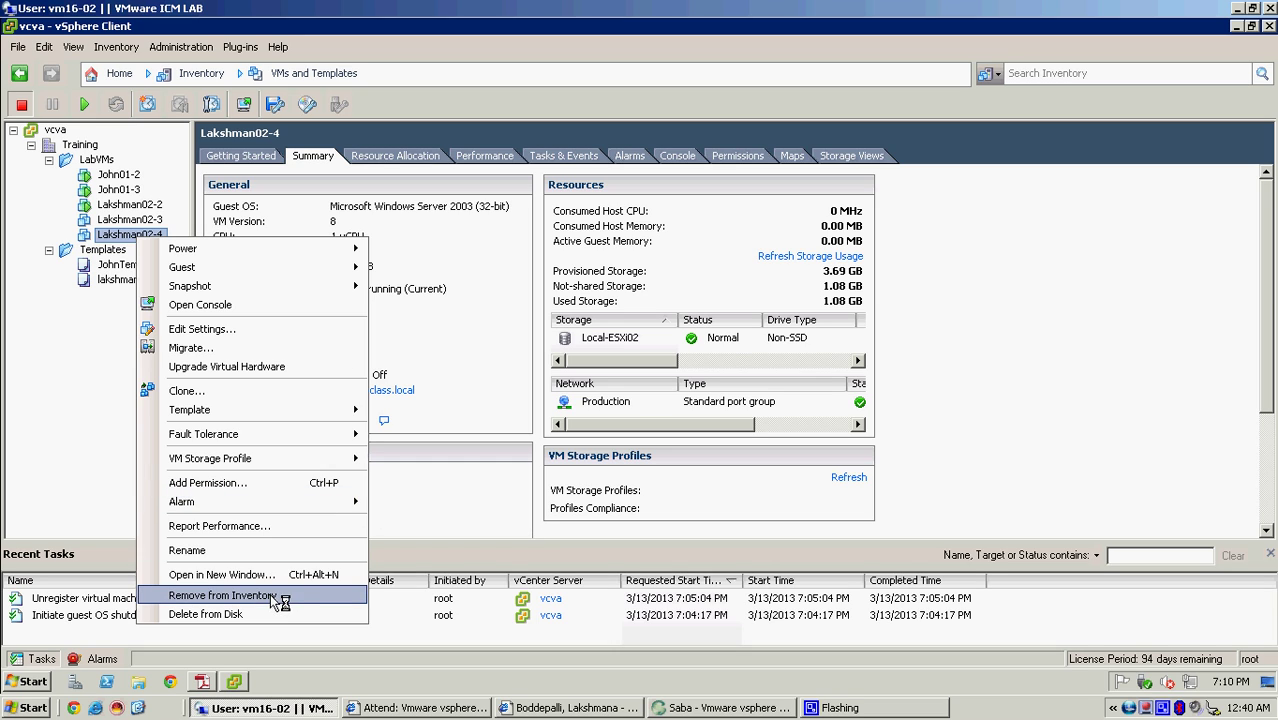
key(Return)
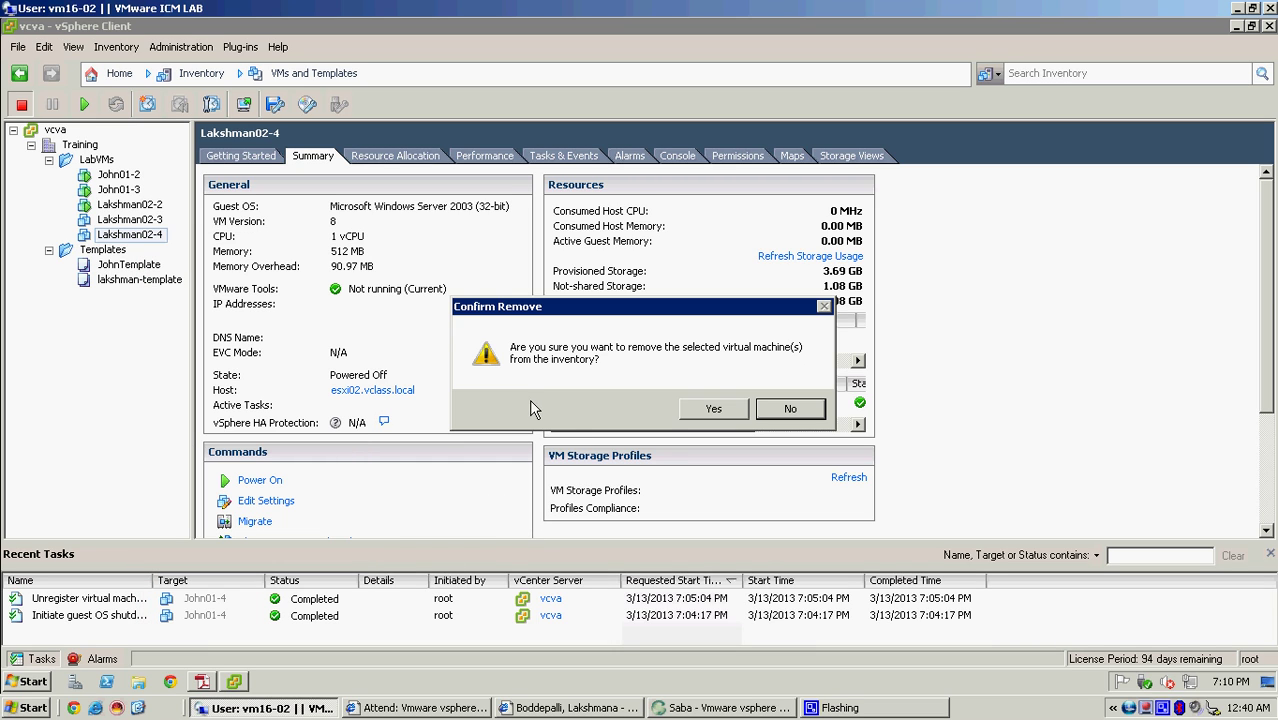
click(712, 411)
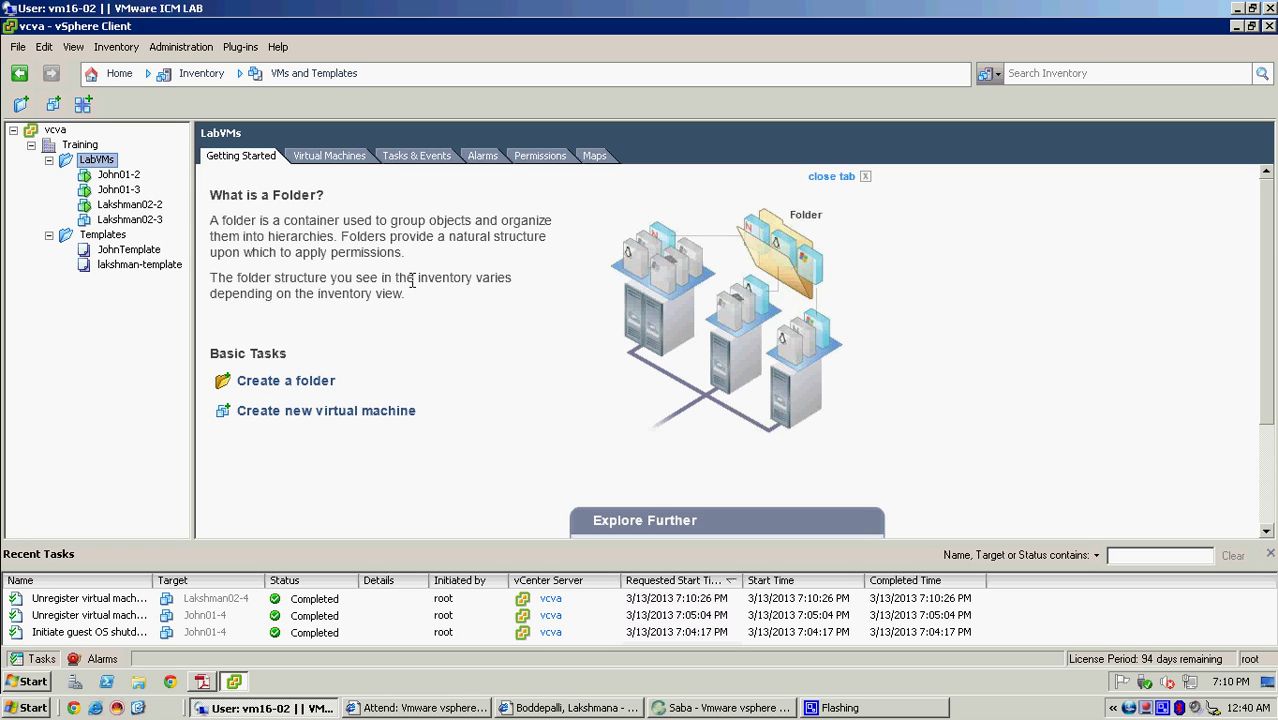
- Browse the Local-ESXi02 datastore's folders from the Datastores view, then reselect Local-ESXi02
click(128, 78)
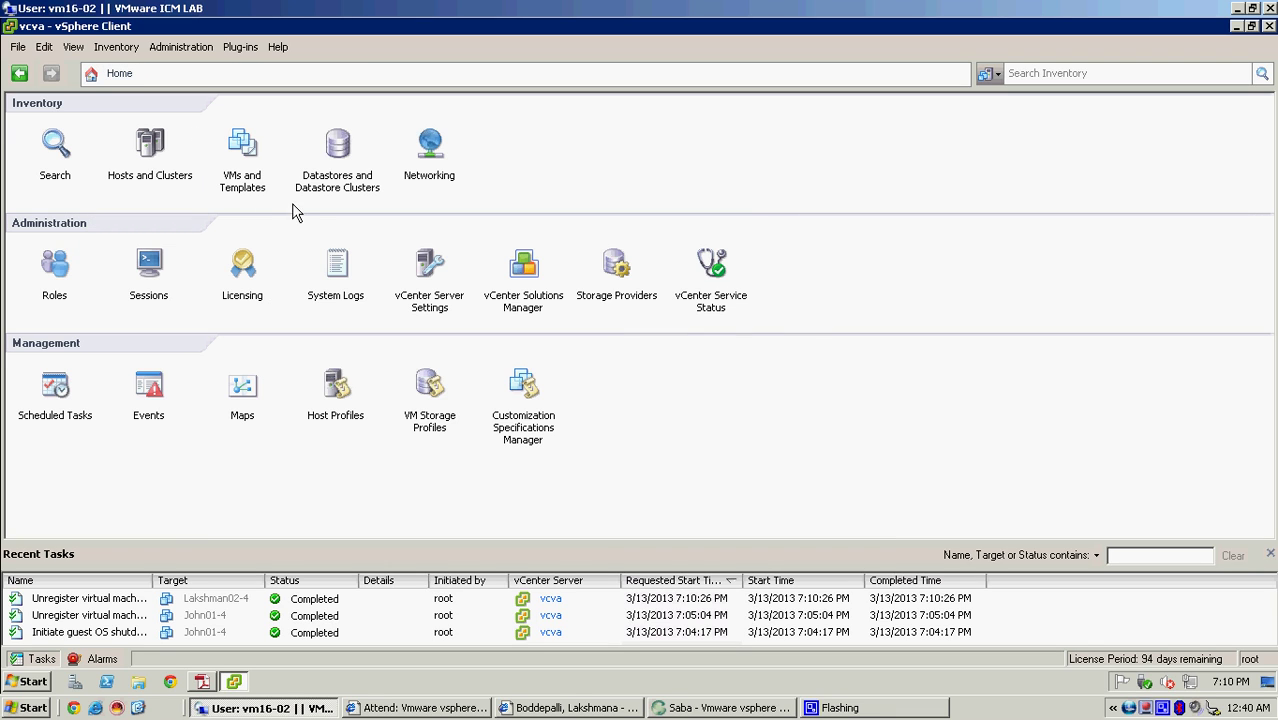
click(344, 146)
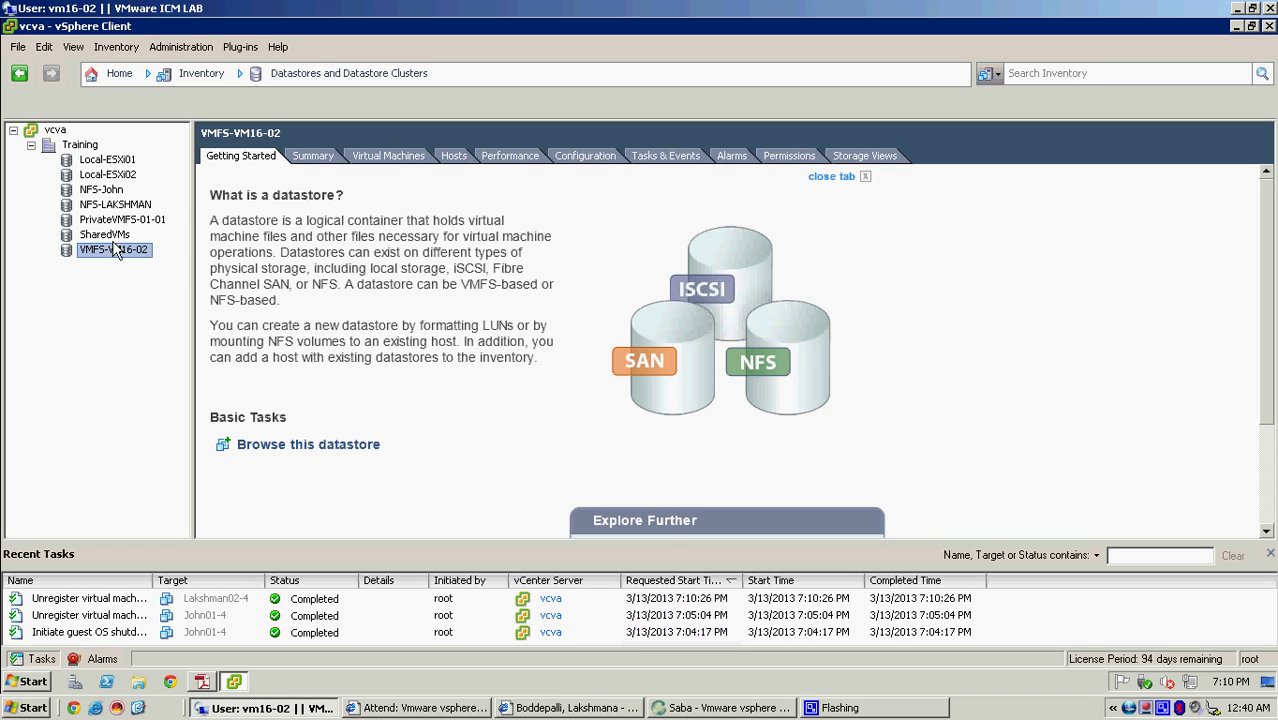
right_click(118, 177)
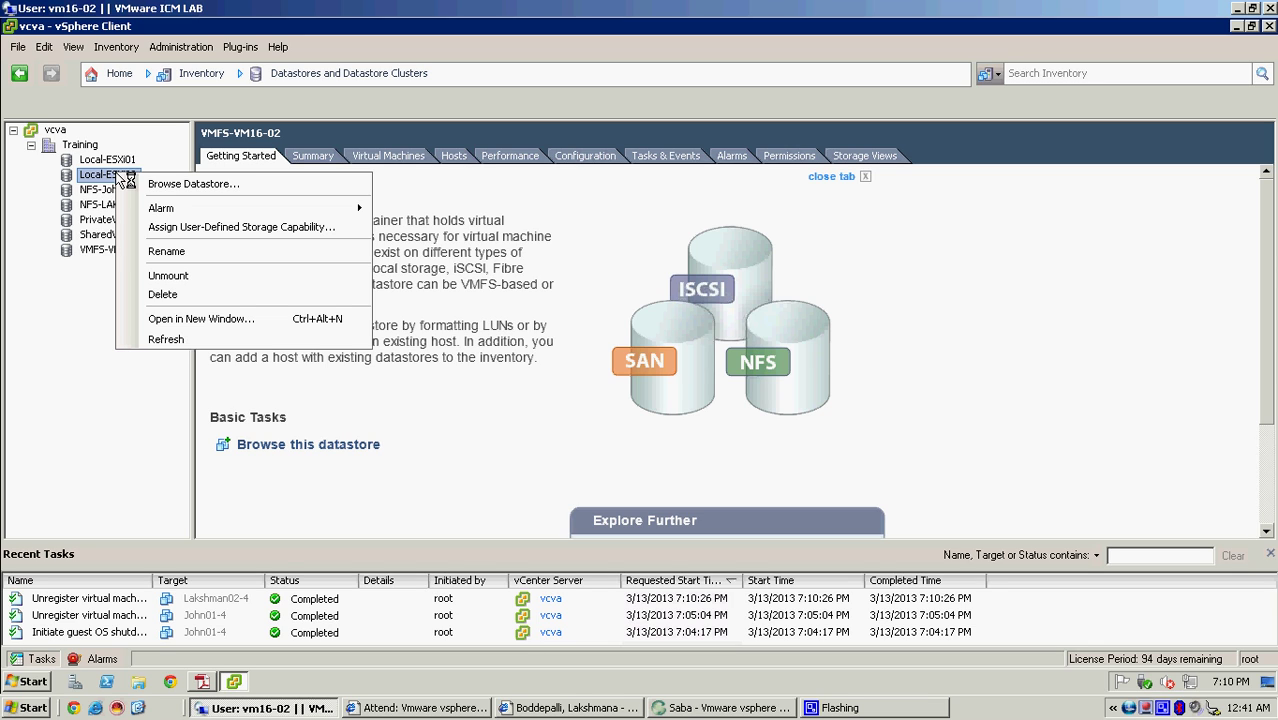
click(324, 185)
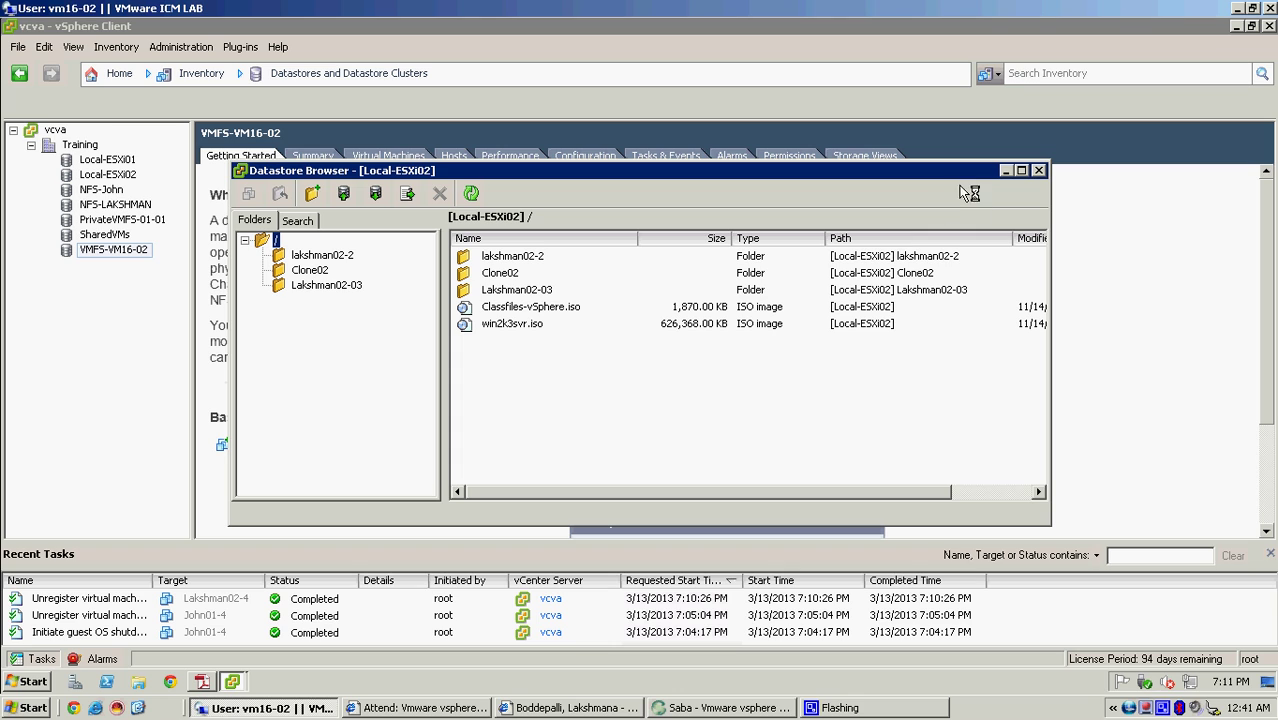
click(1038, 170)
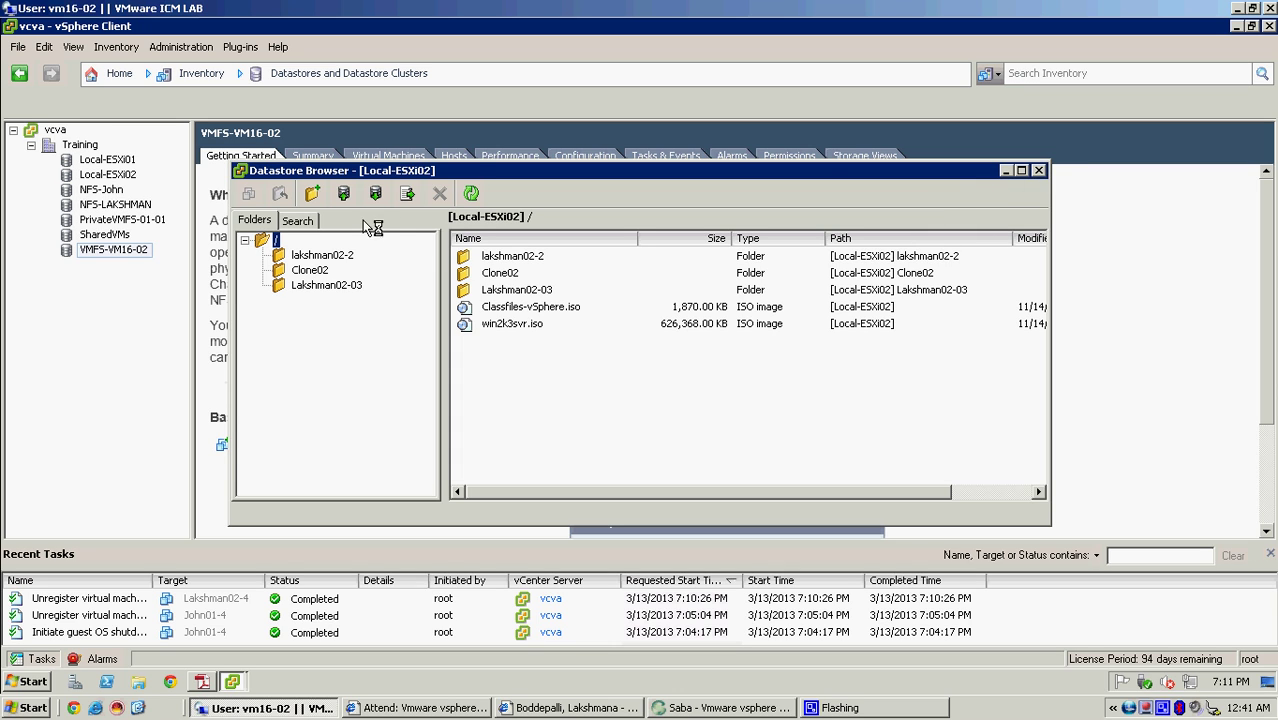
click(110, 175)
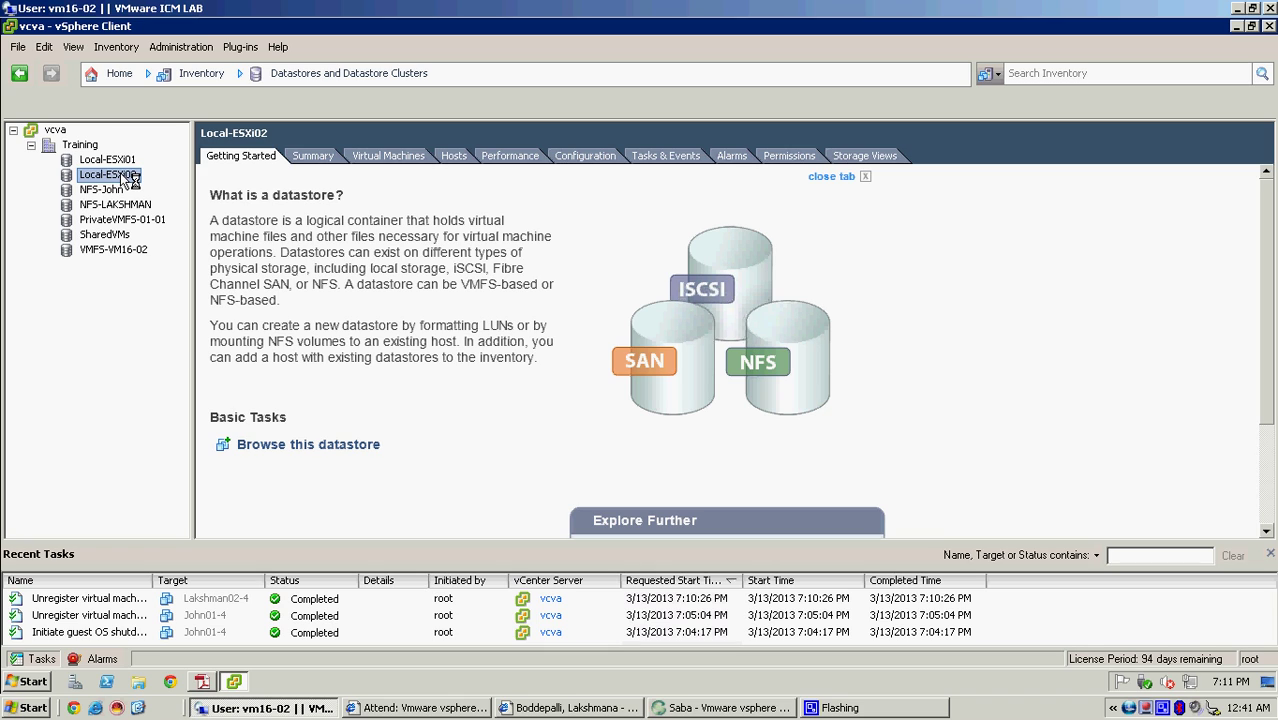
right_click(122, 176)
- Open the Clone02 folder in the Local-ESXi02 datastore browser and select Clone02.vmx
click(180, 184)
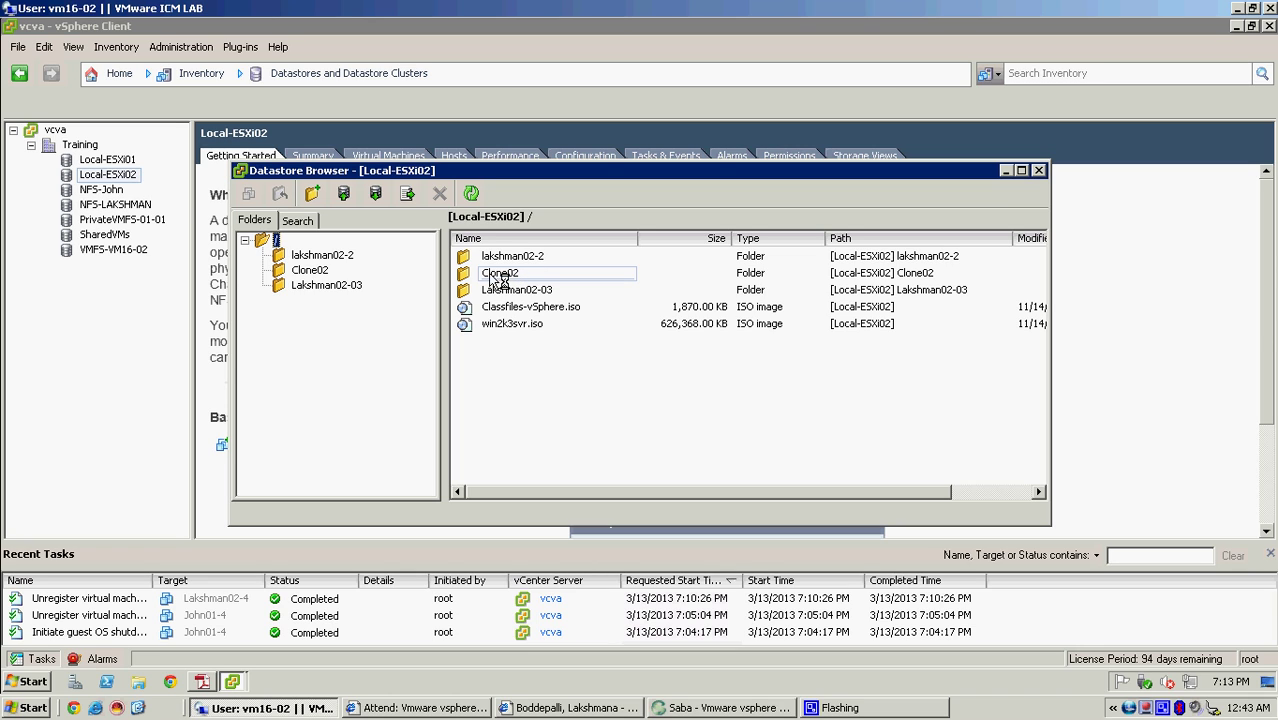
click(318, 271)
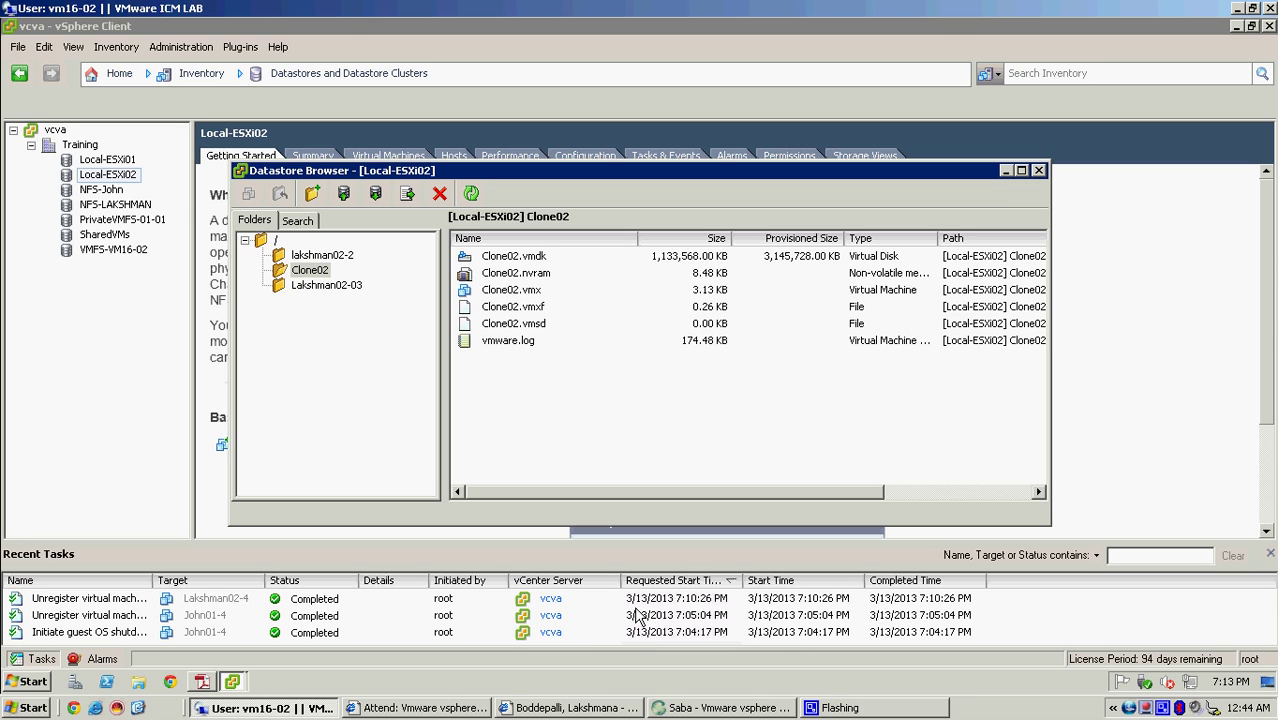
click(538, 307)
click(535, 291)
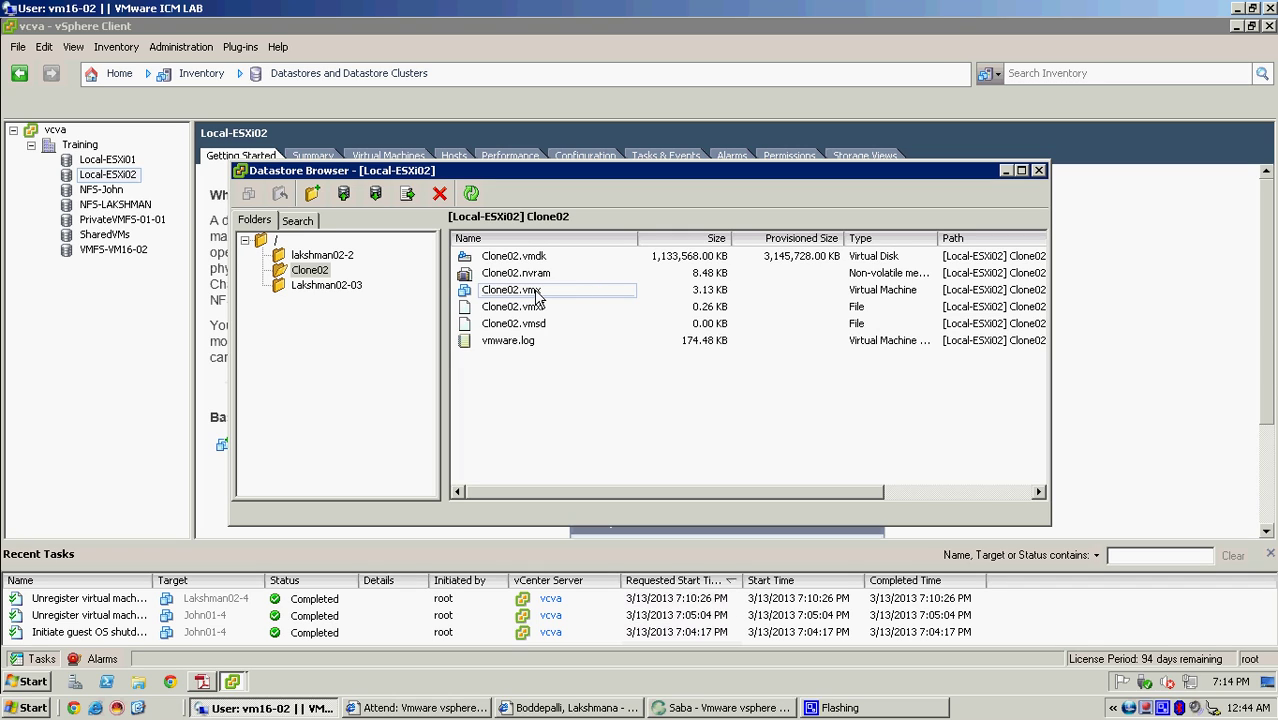
right_click(537, 292)
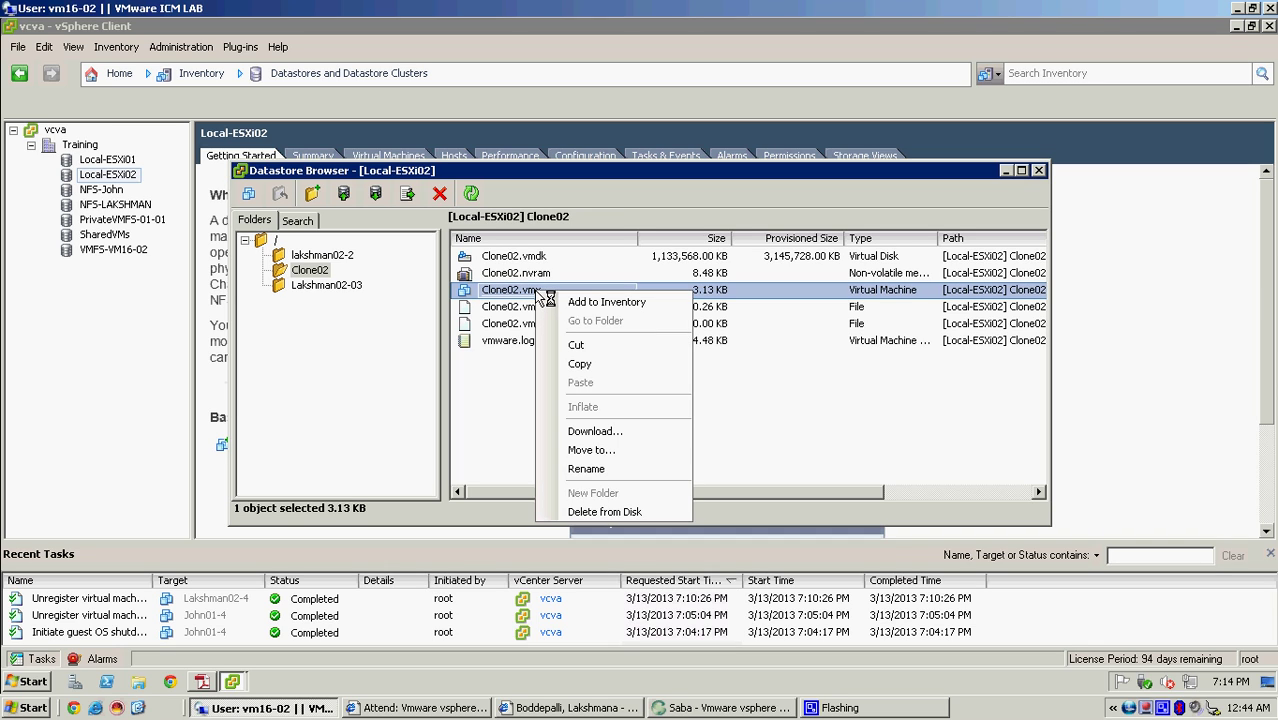
- Add Clone02.vmx to the inventory as Lakshman02-05 in the LabVMs folder
click(600, 303)
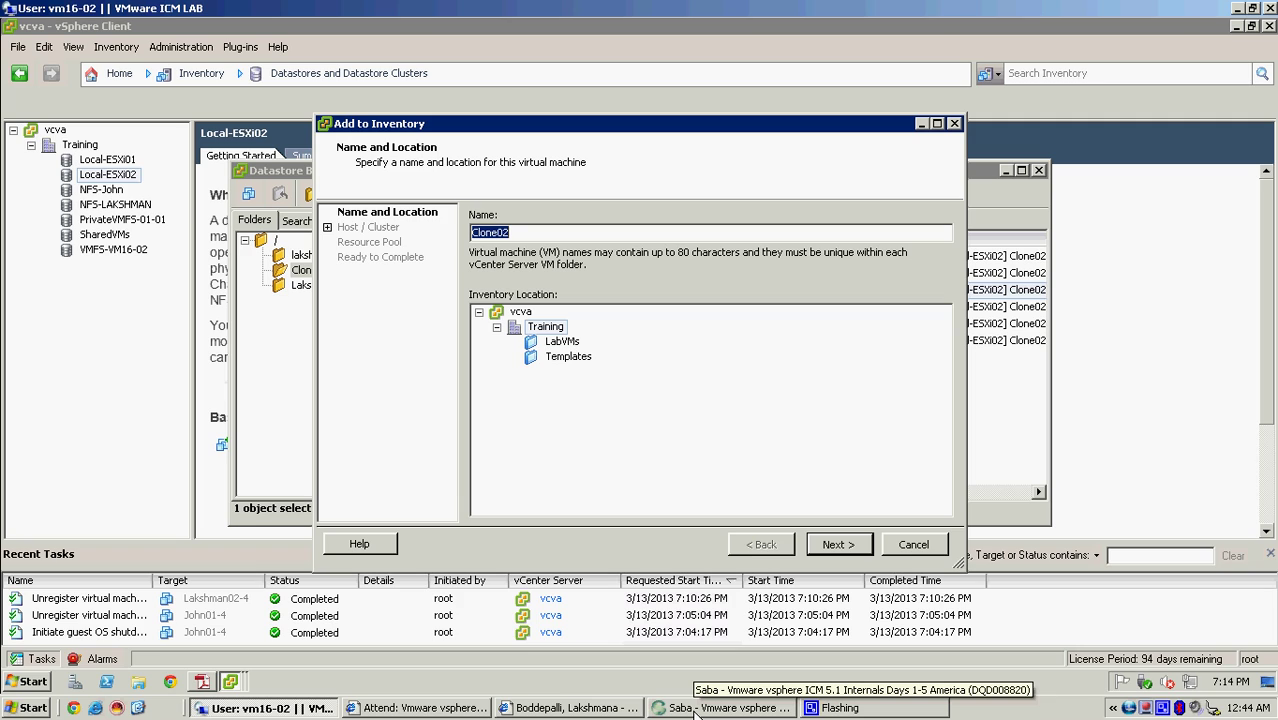
text(L)
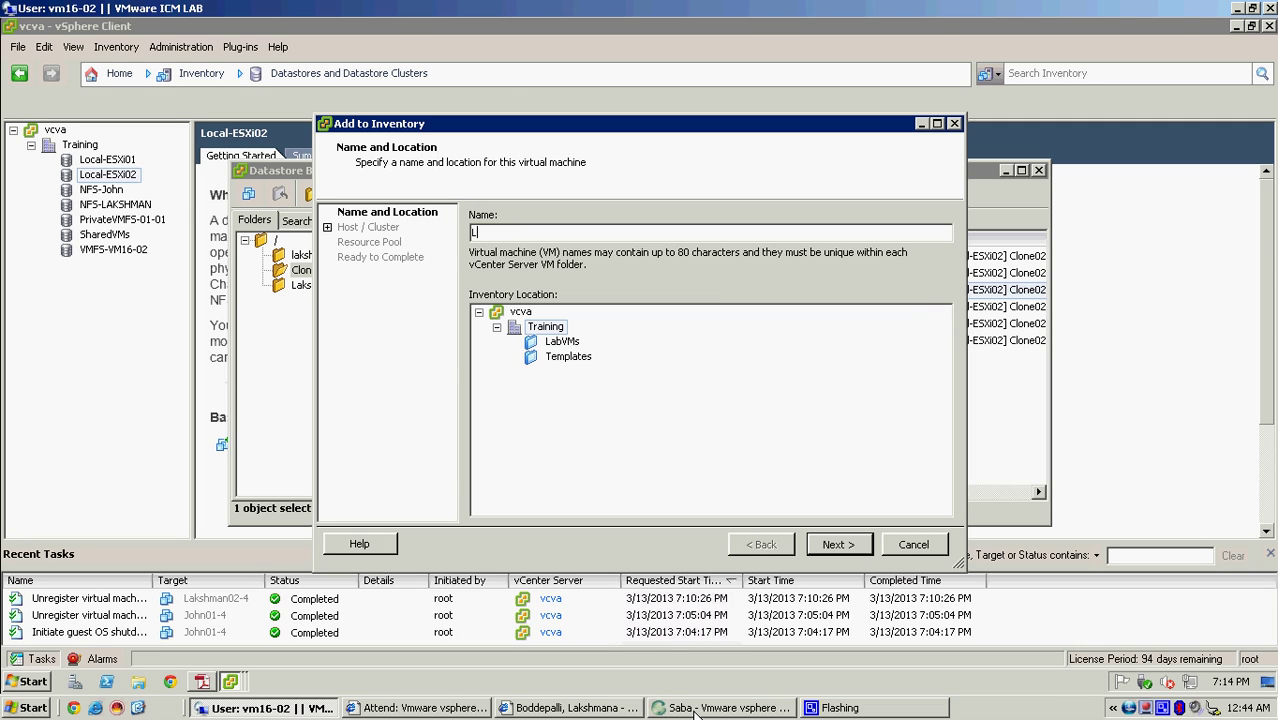
text(akshman02-05)
click(576, 343)
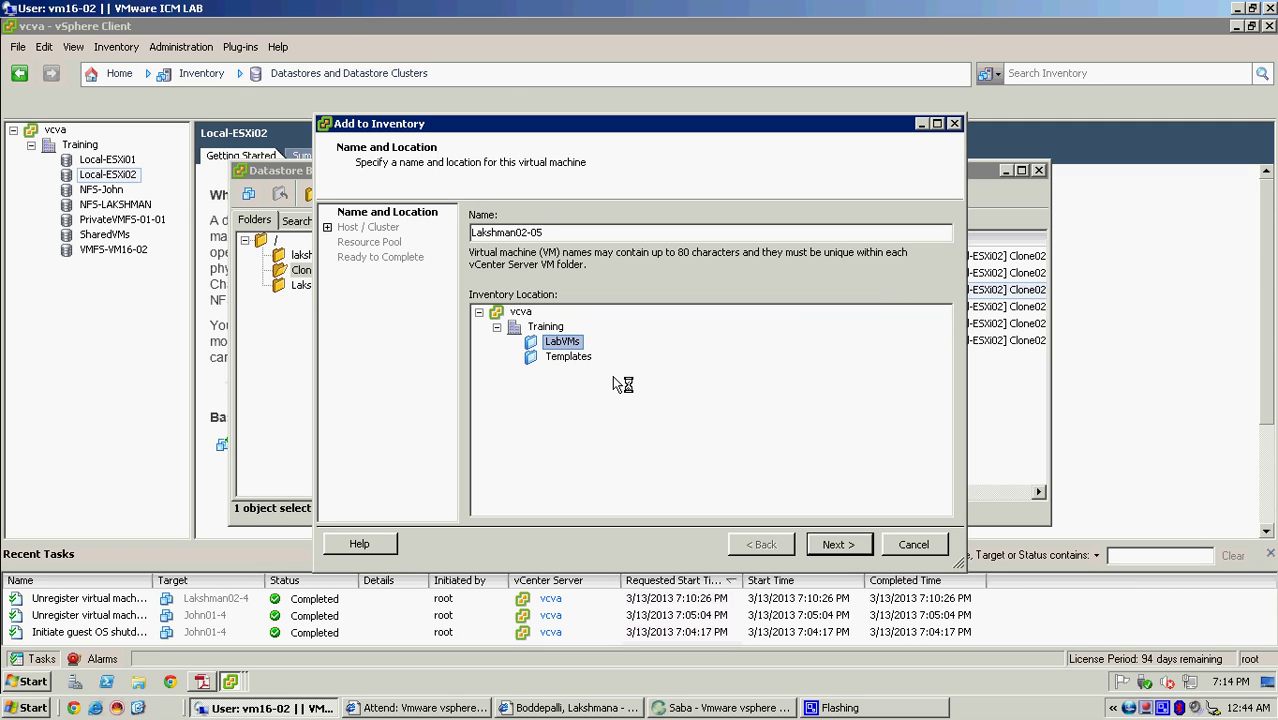
click(836, 545)
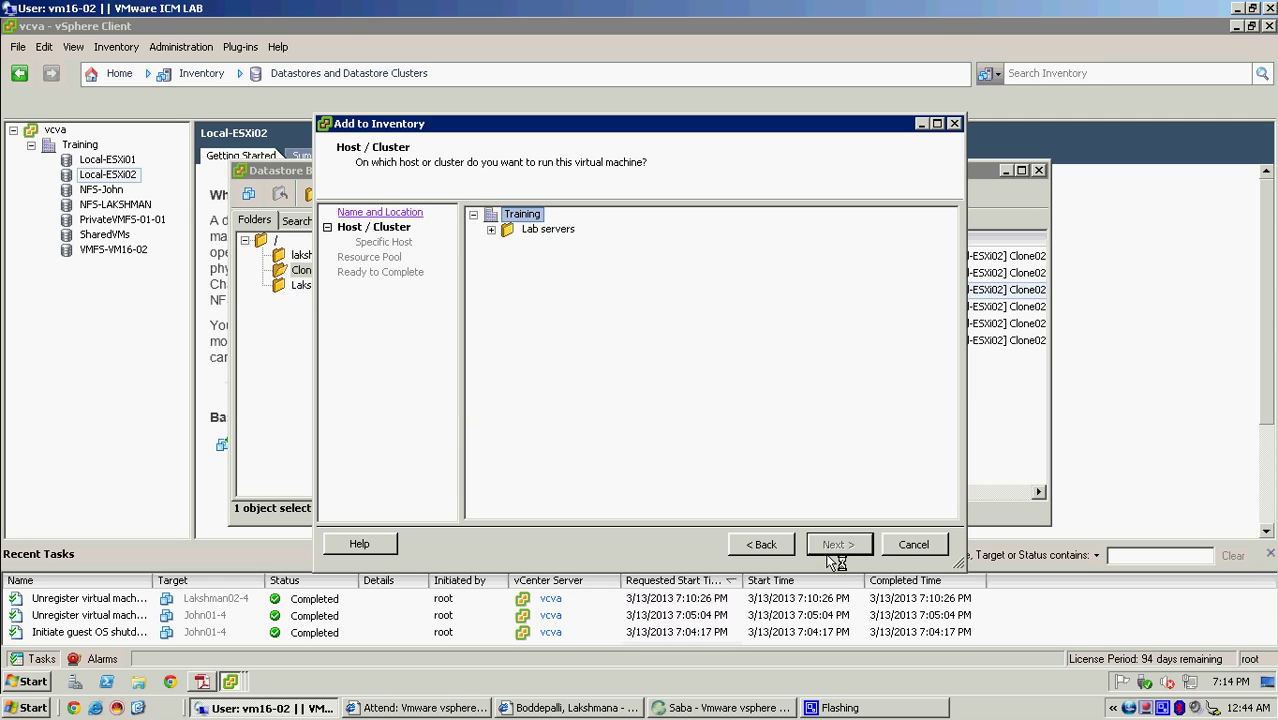
- Choose host esxi02.vclass.local under Lab servers and finish the registration
click(492, 230)
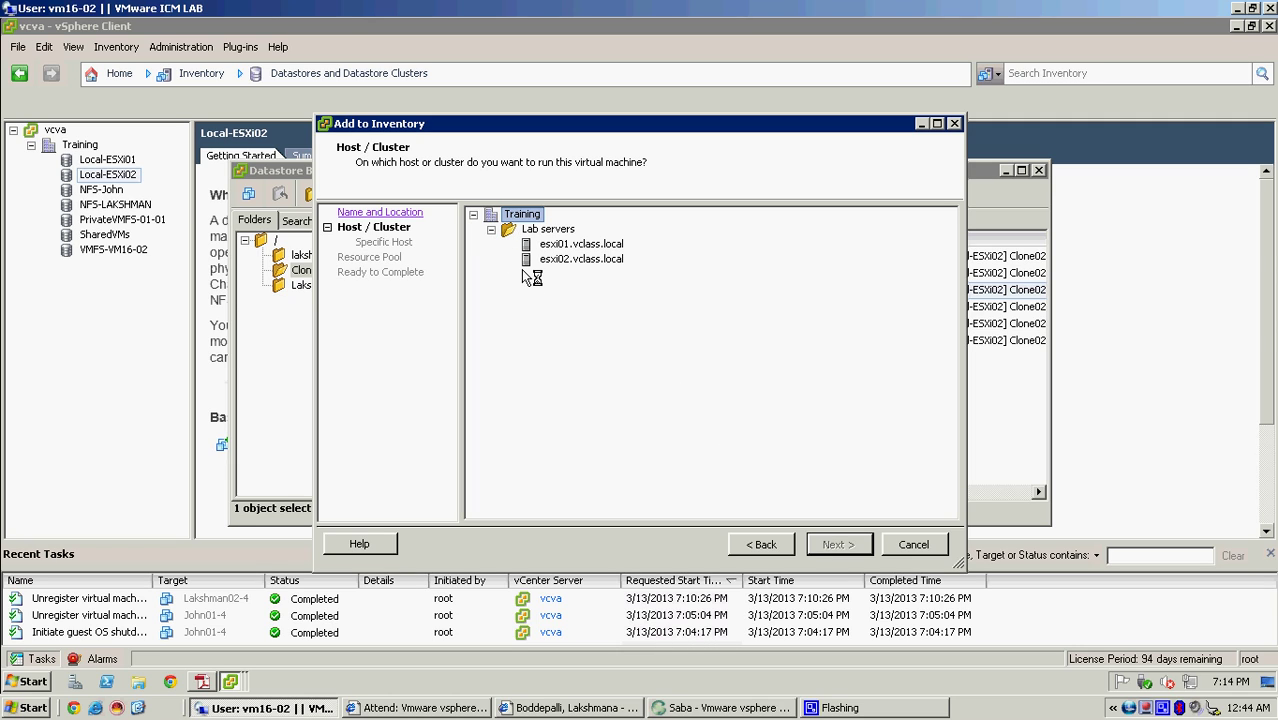
click(578, 259)
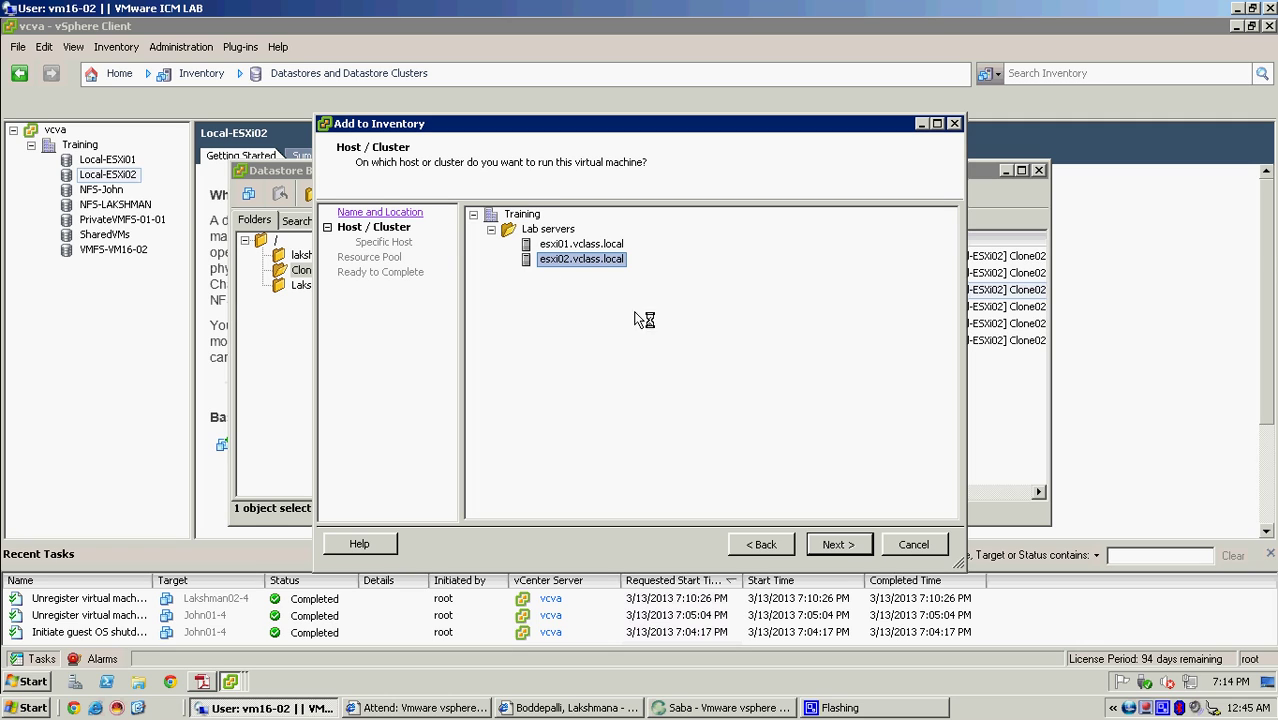
click(840, 545)
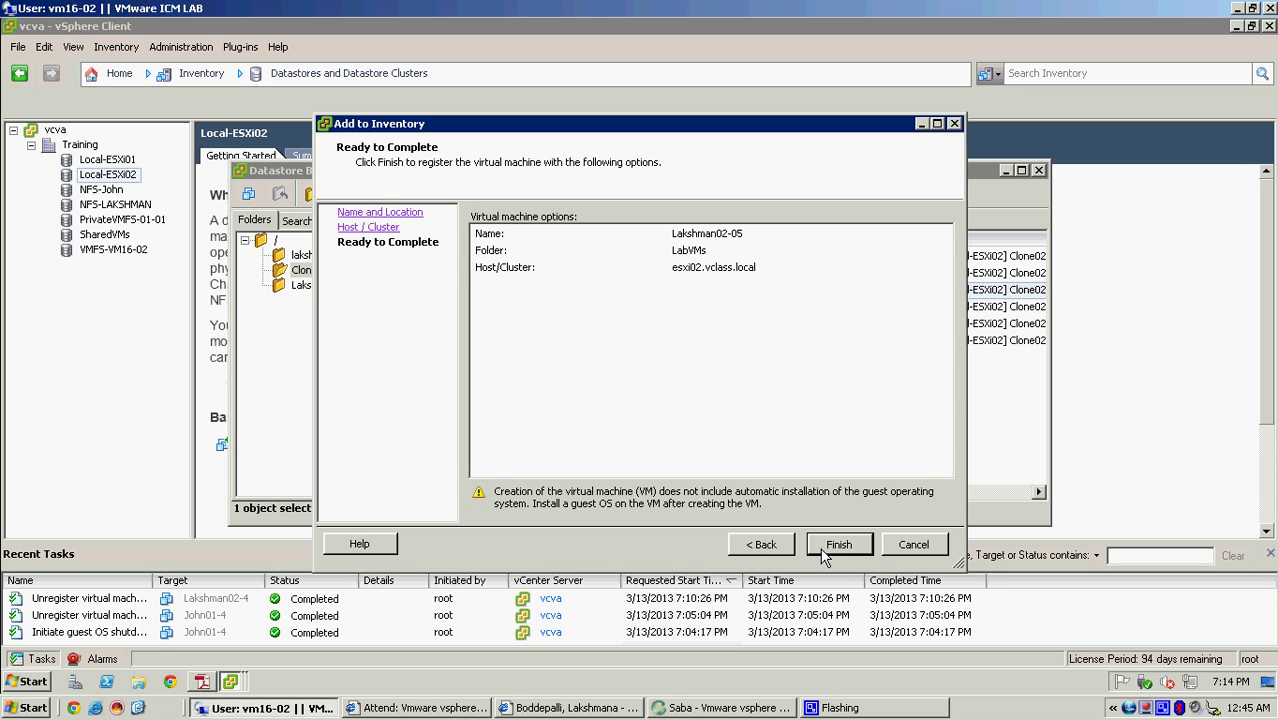
click(838, 545)
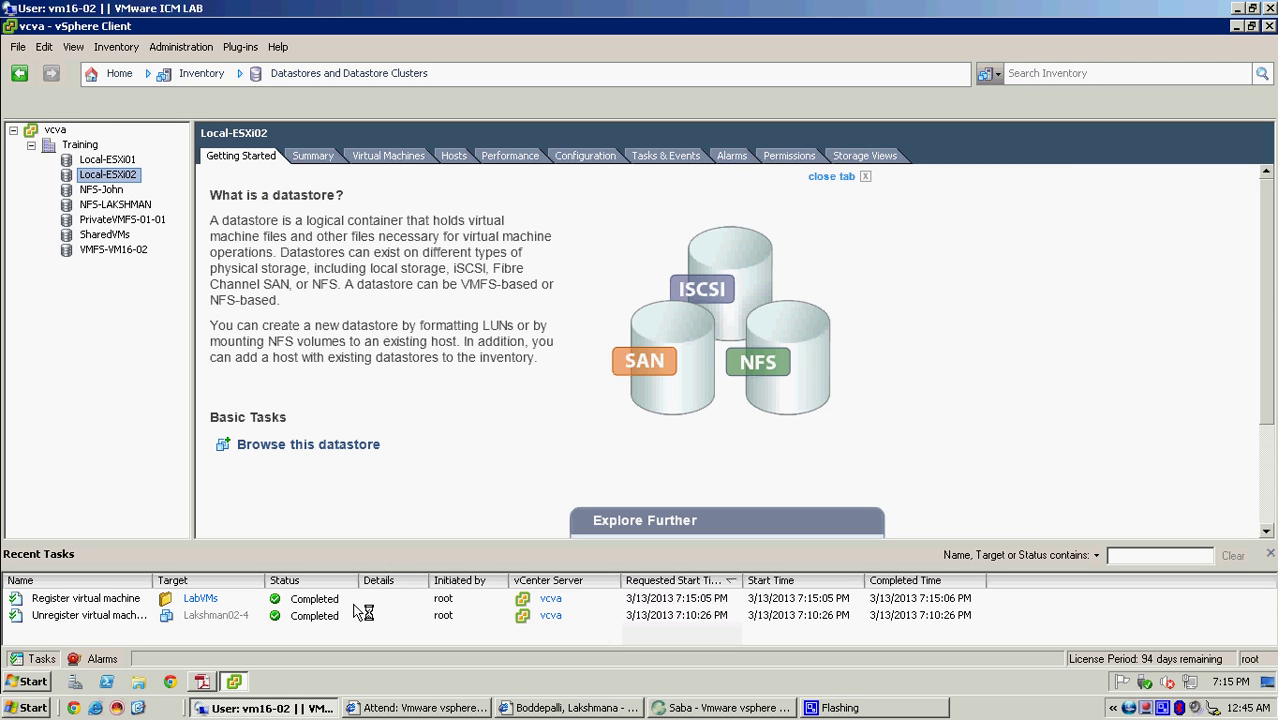
- Check the completed Register virtual machine task, then return to Home
click(354, 604)
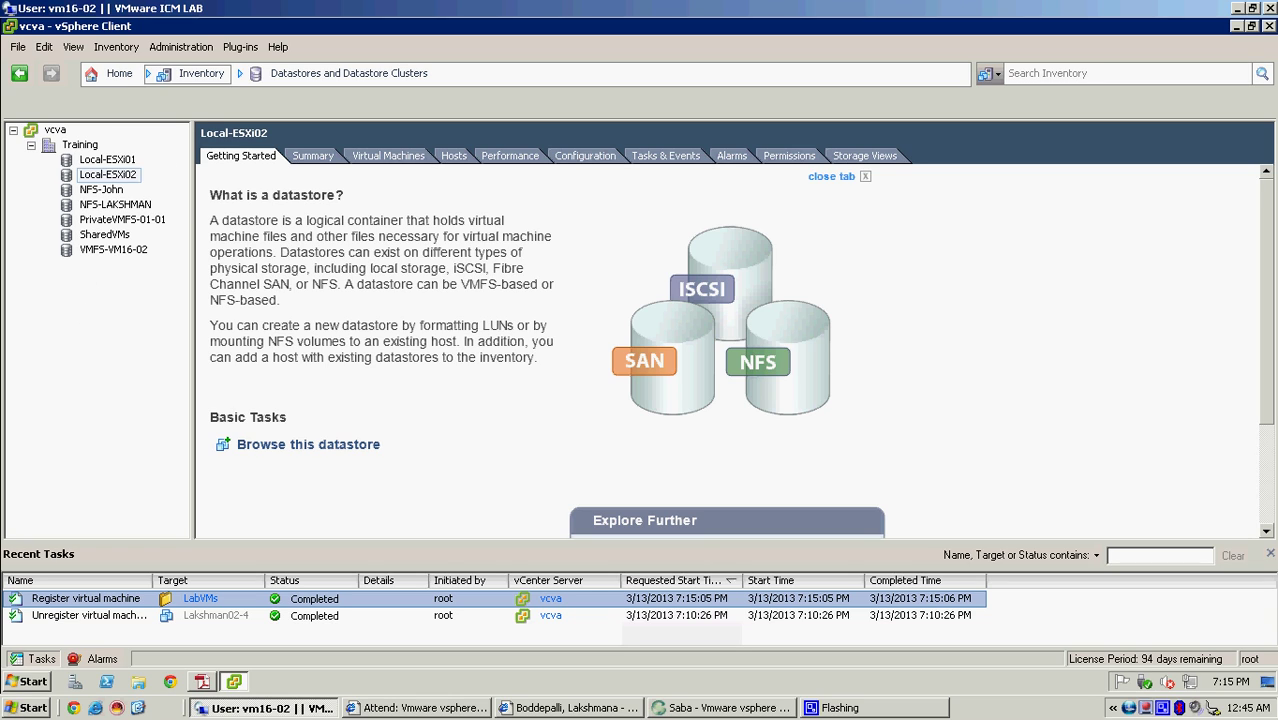
click(133, 76)
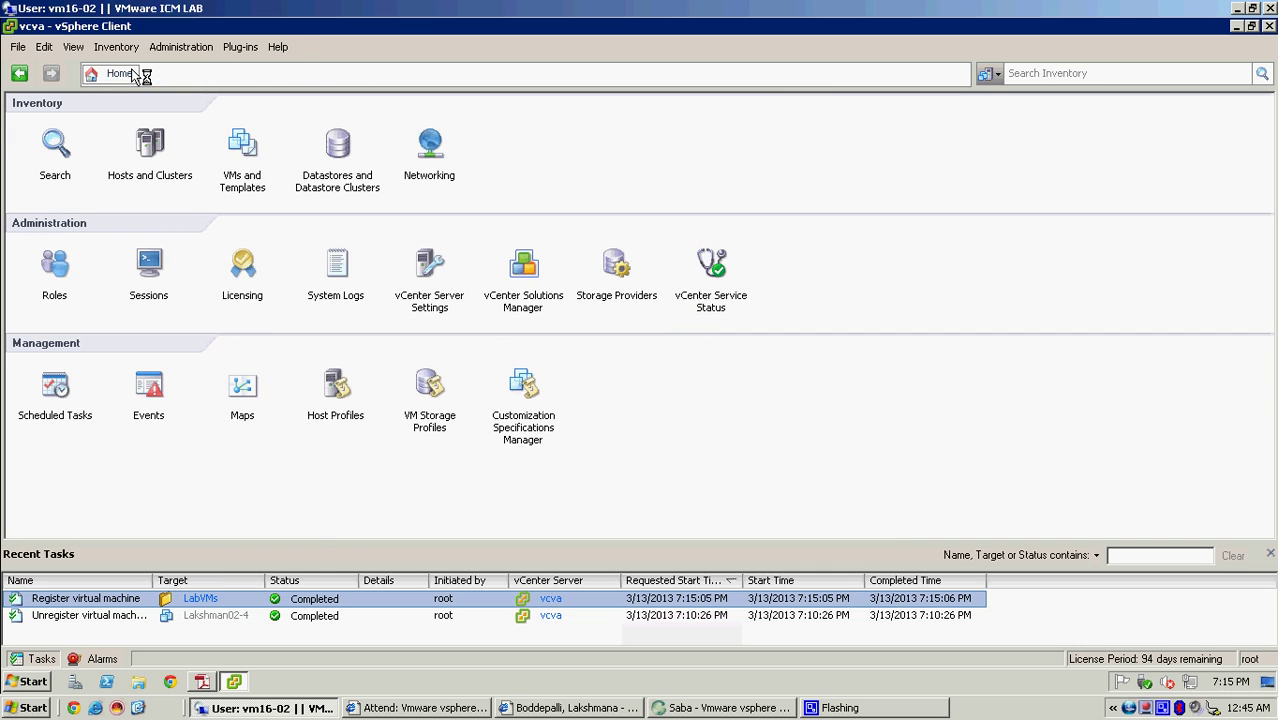
- Show Lakshman02-05's Summary in VMs and Templates and check its Local-ESXi02 storage
click(224, 140)
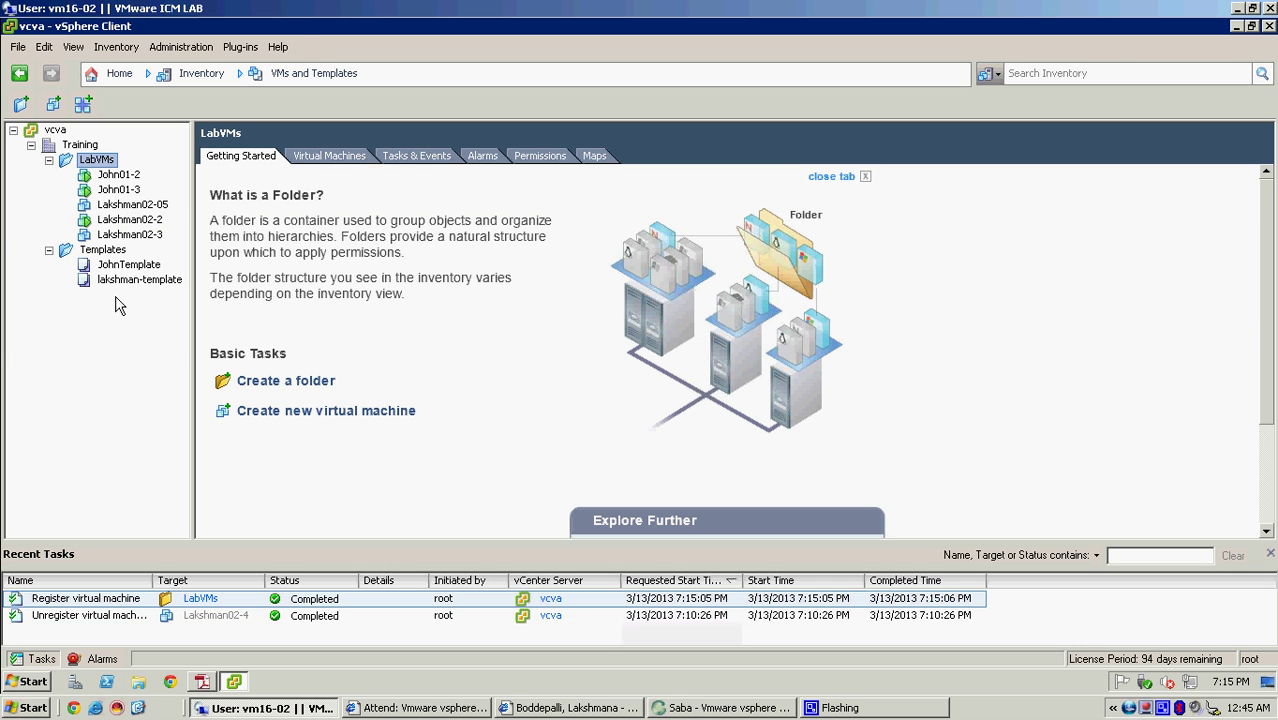
click(126, 205)
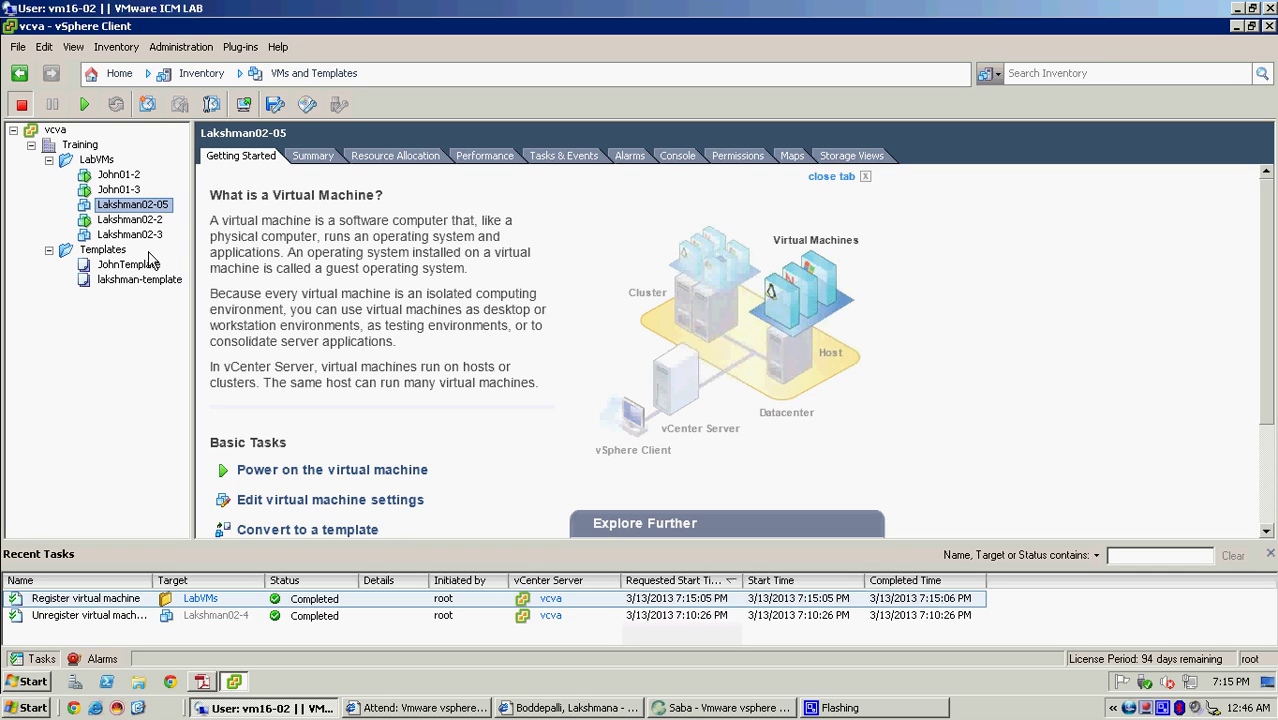
click(317, 156)
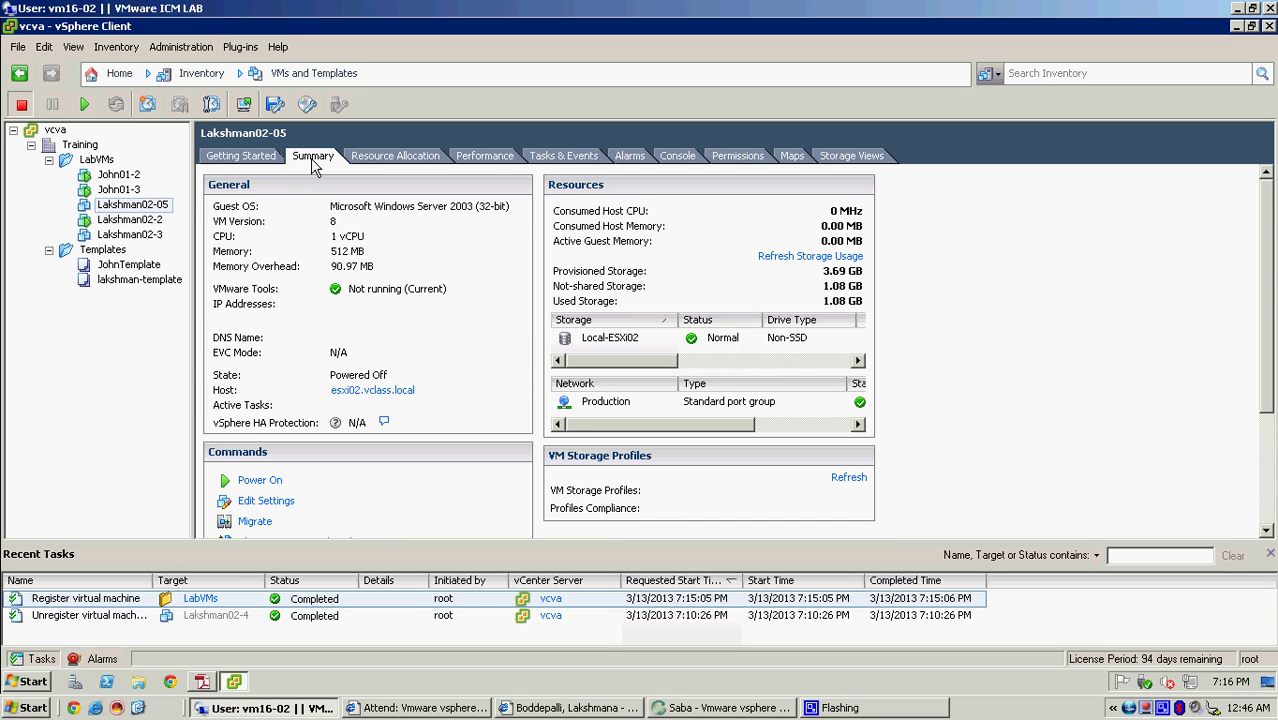
click(598, 339)
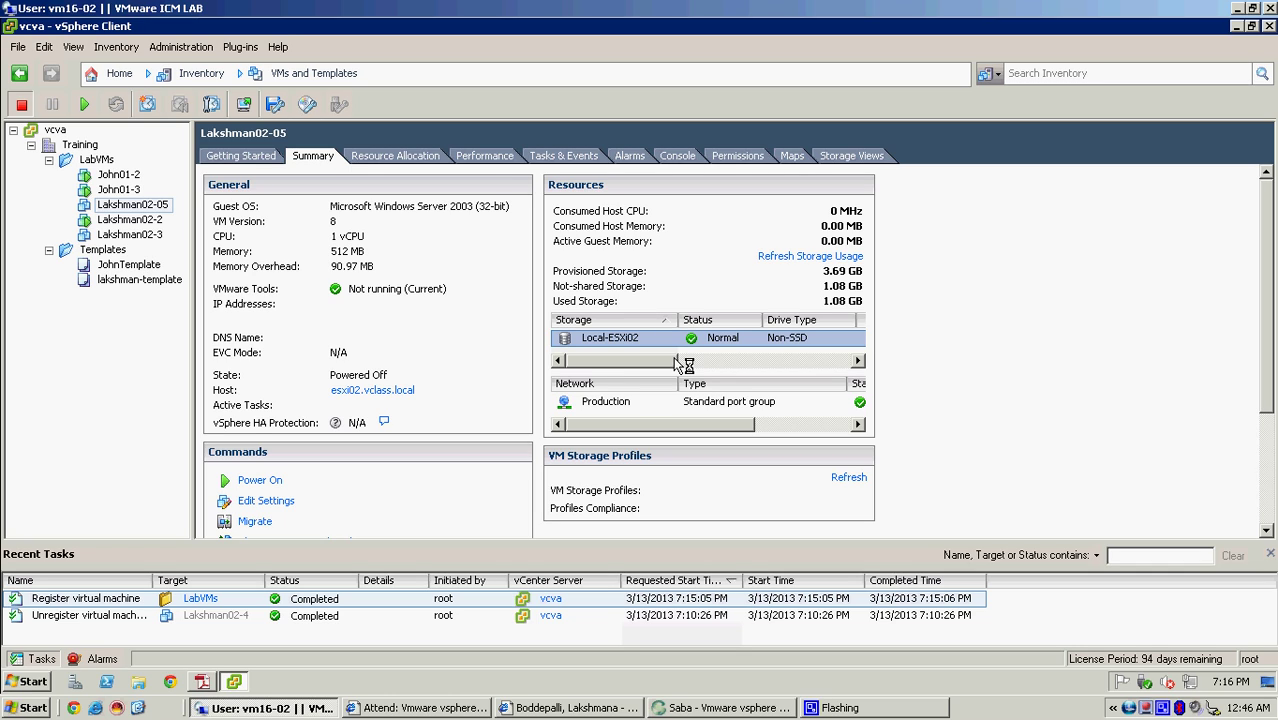
- Delete Lakshman02-05 from disk, confirm, and check the completed delete task
right_click(134, 209)
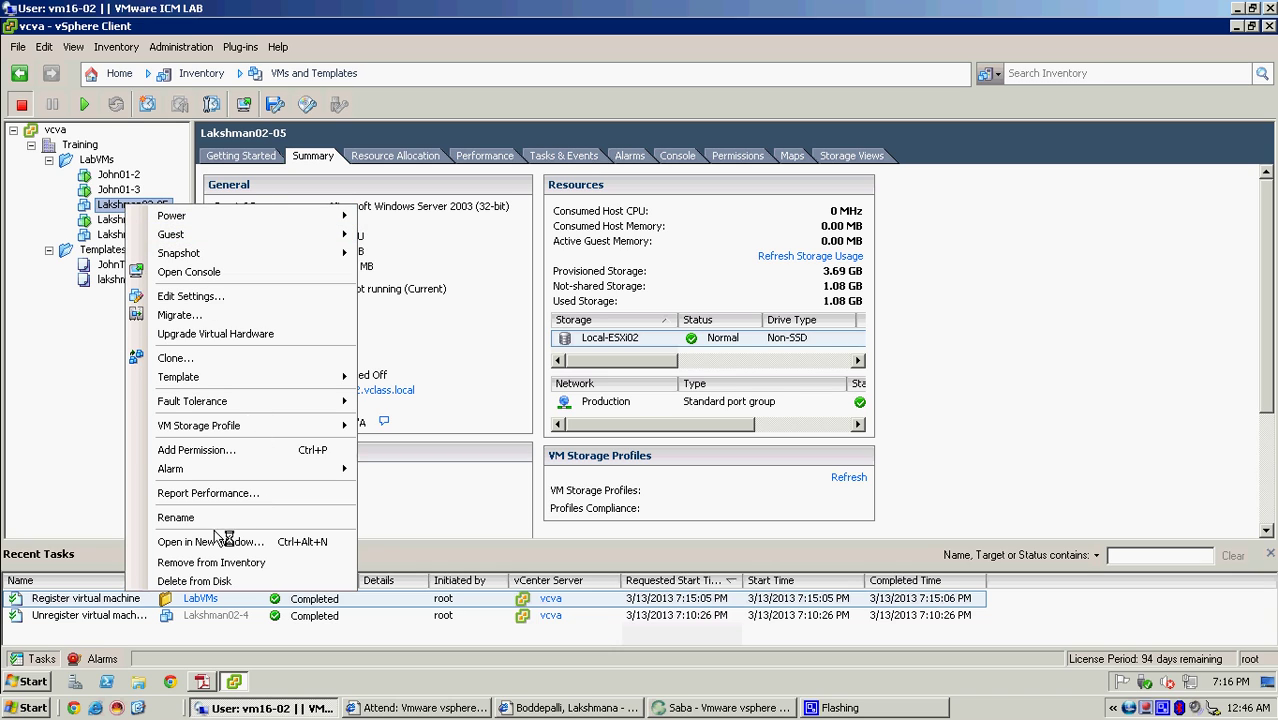
click(196, 581)
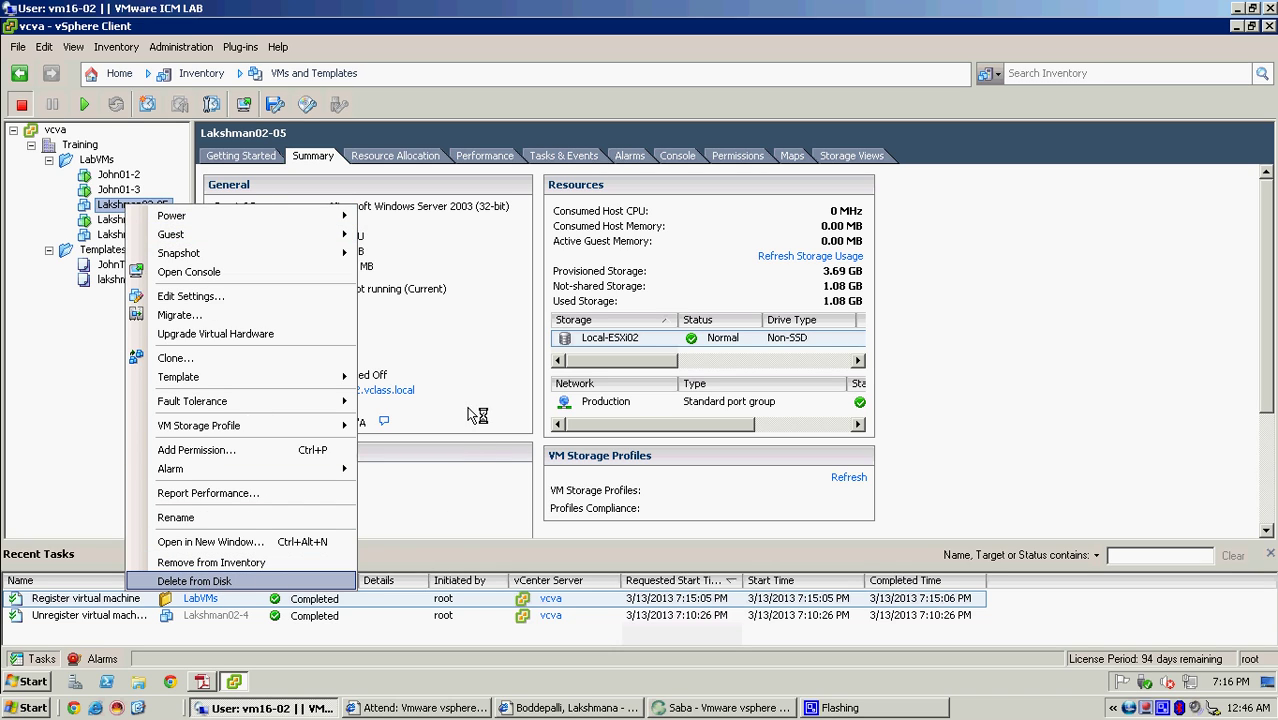
click(708, 424)
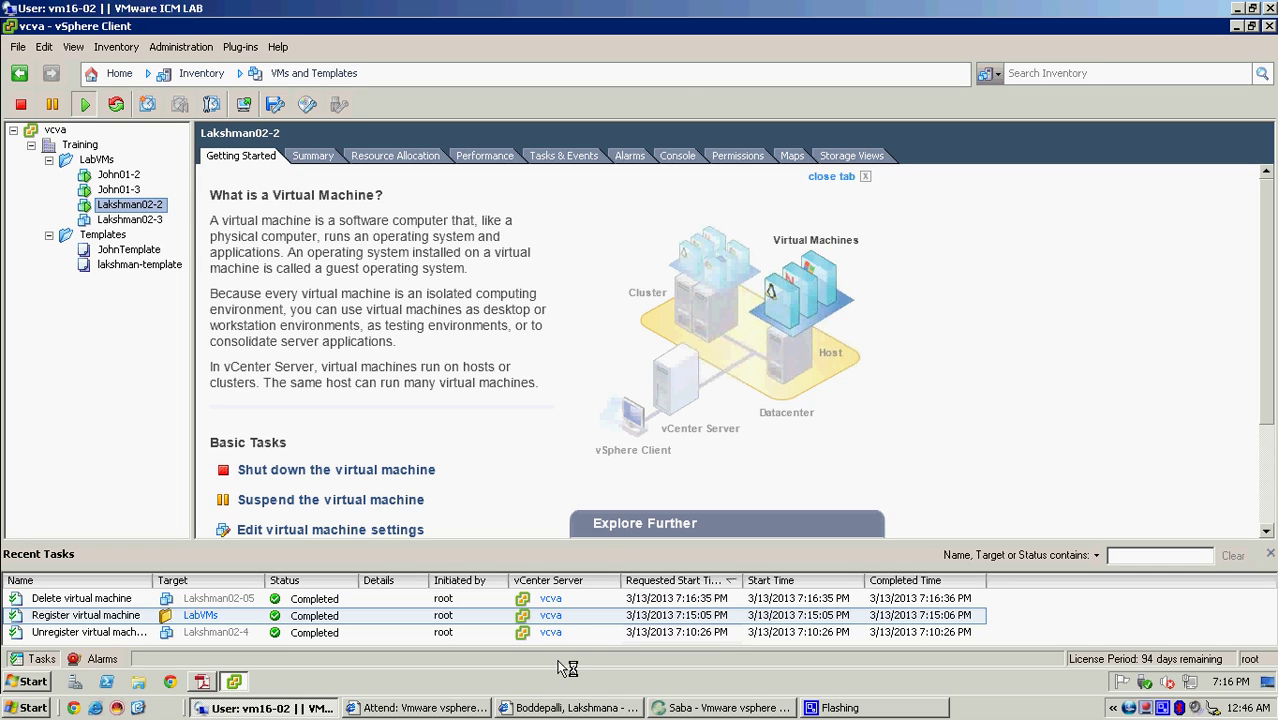
click(462, 597)
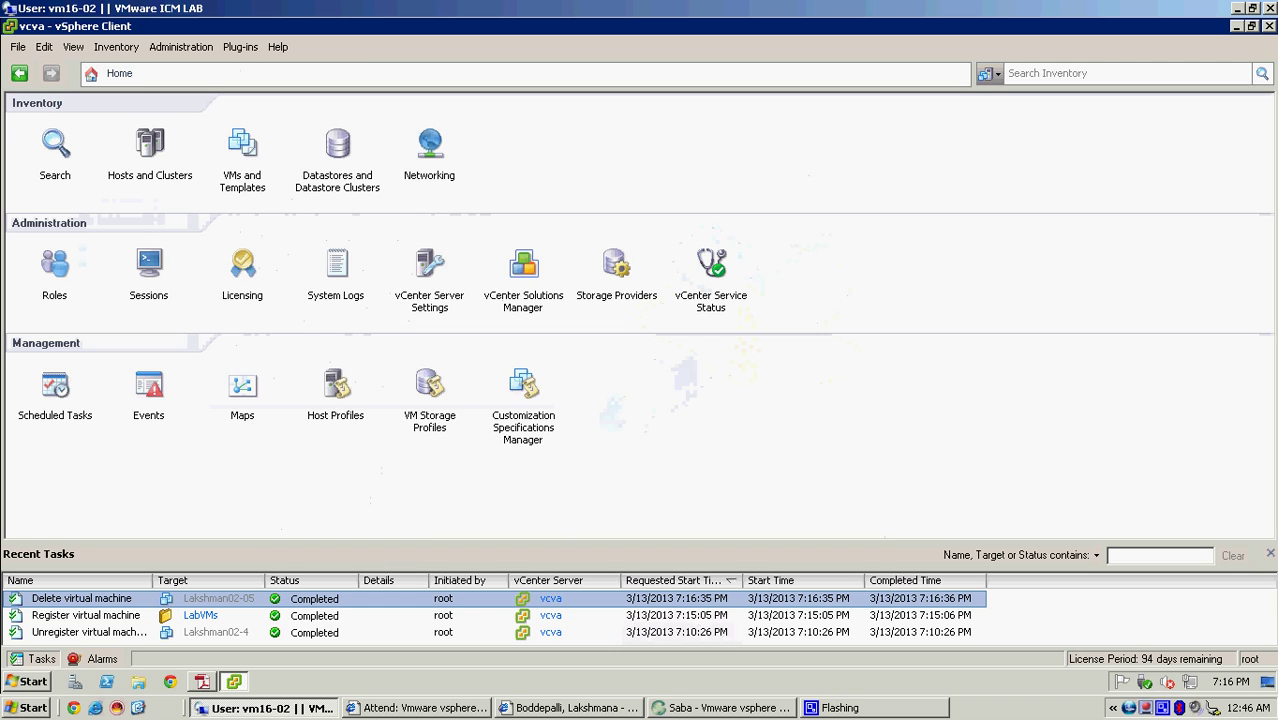
- Browse Local-ESXi02 to confirm Clone02 is gone, then return to Home
click(338, 145)
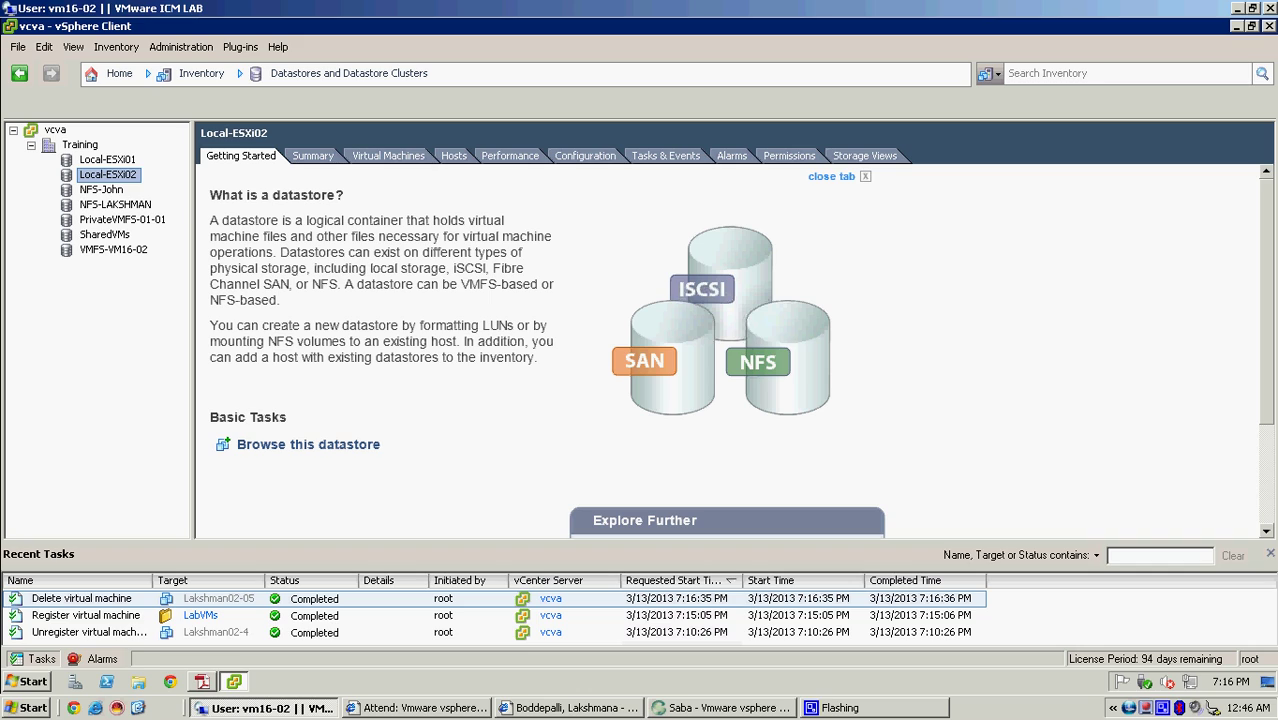
mouse_move(233, 681)
right_click(119, 178)
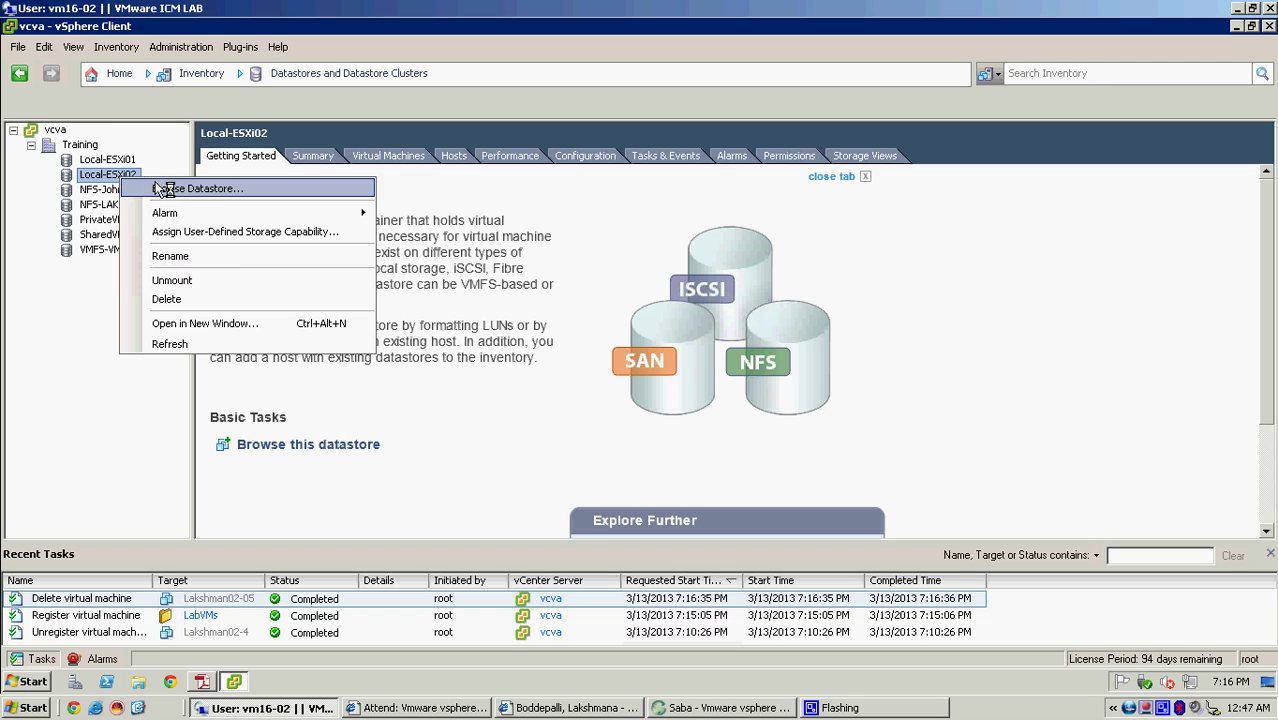
click(370, 192)
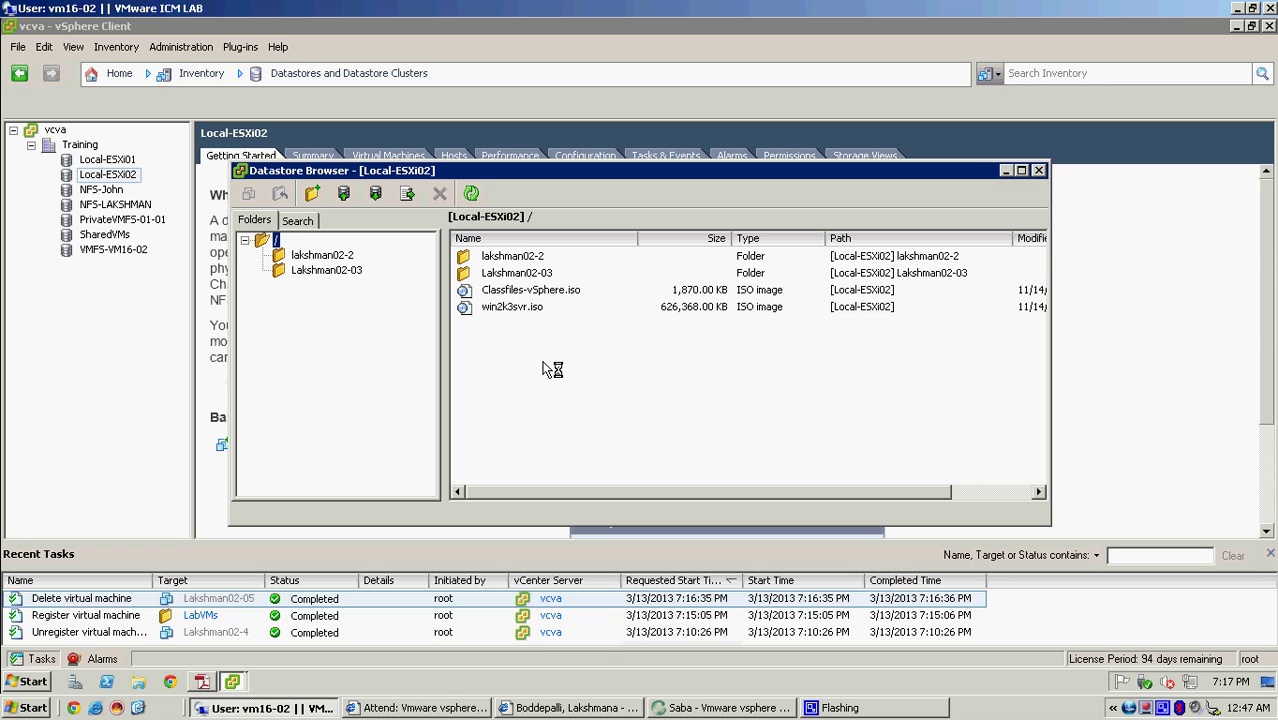
click(1038, 171)
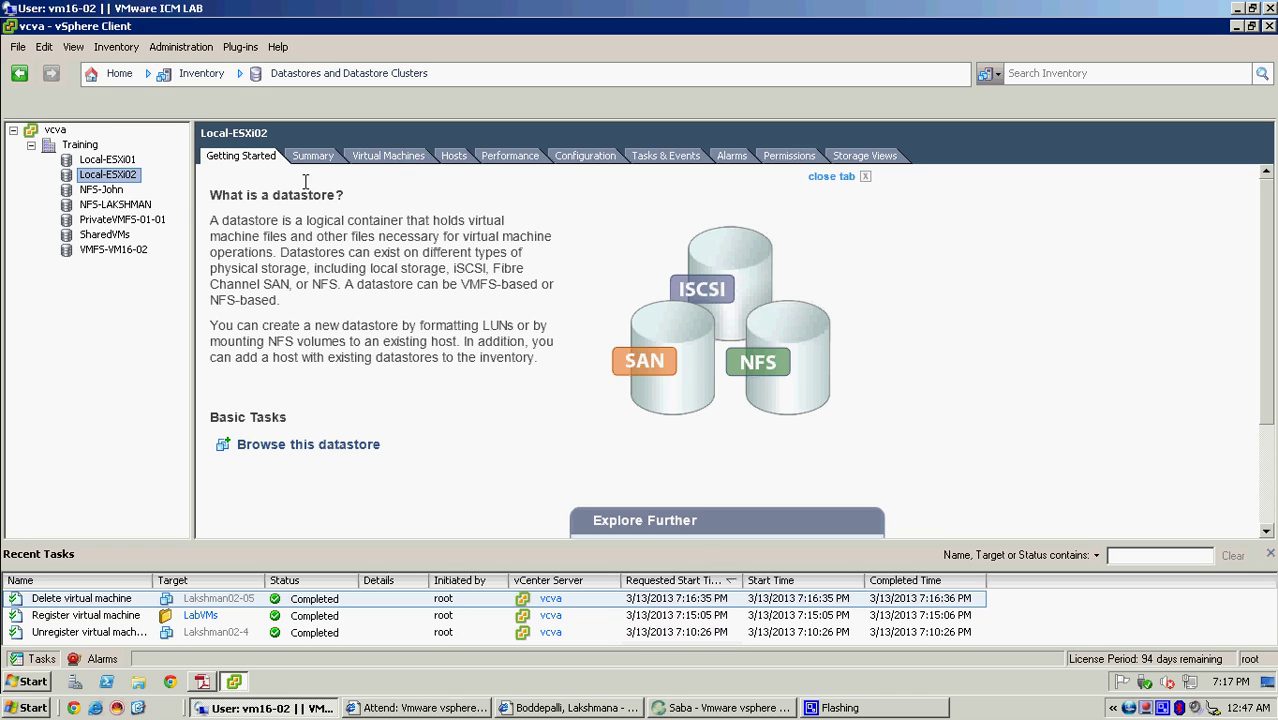
click(112, 82)
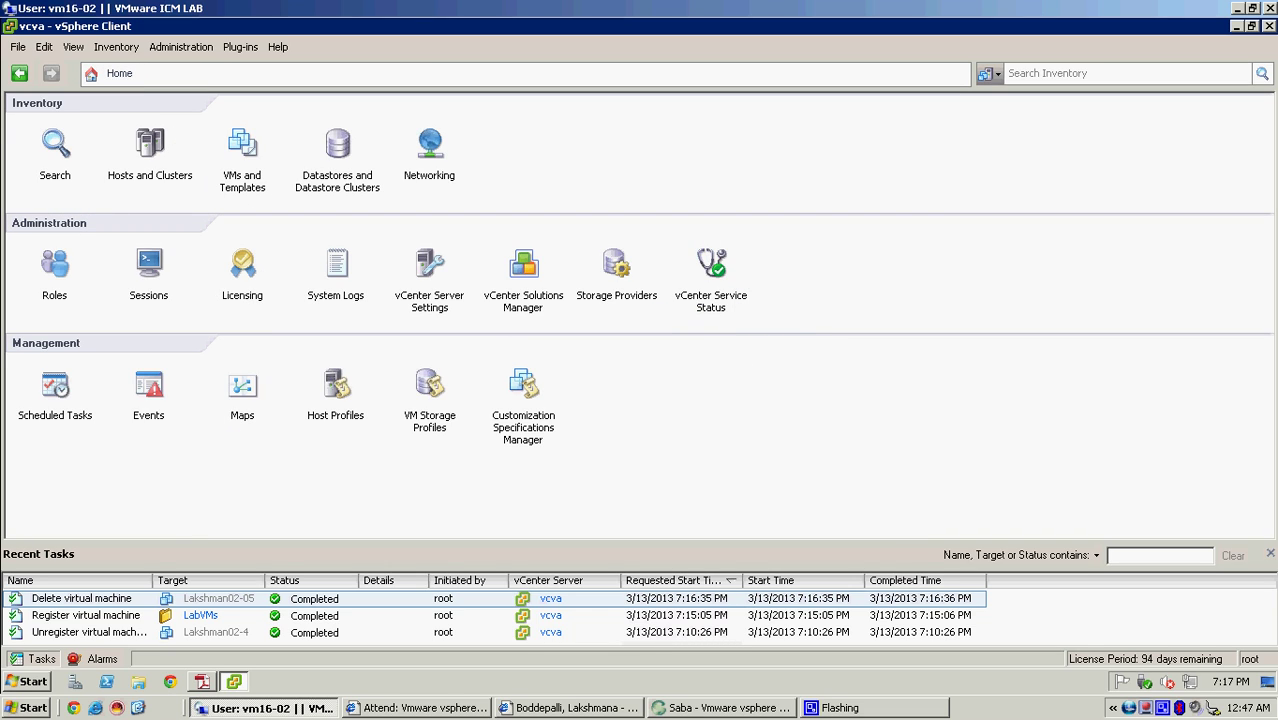
- From VMs and Templates, open a console for Lakshman02-3 and move the console window aside
click(245, 150)
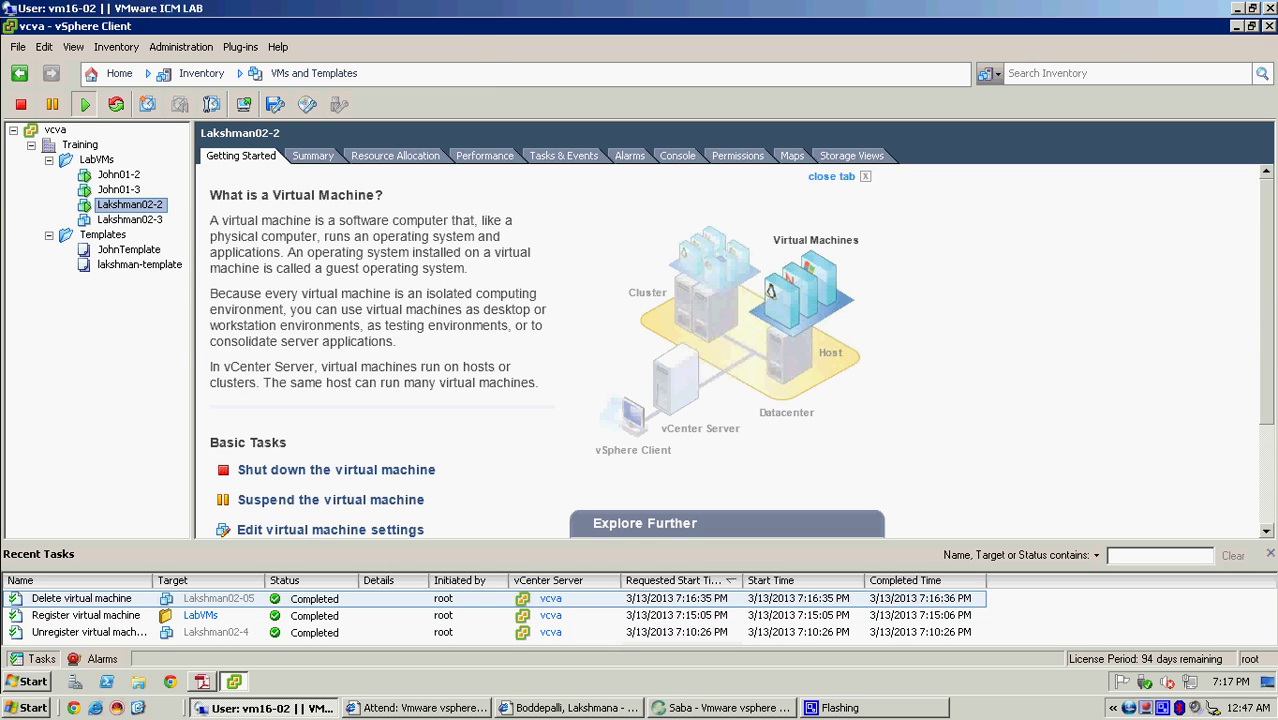
right_click(128, 221)
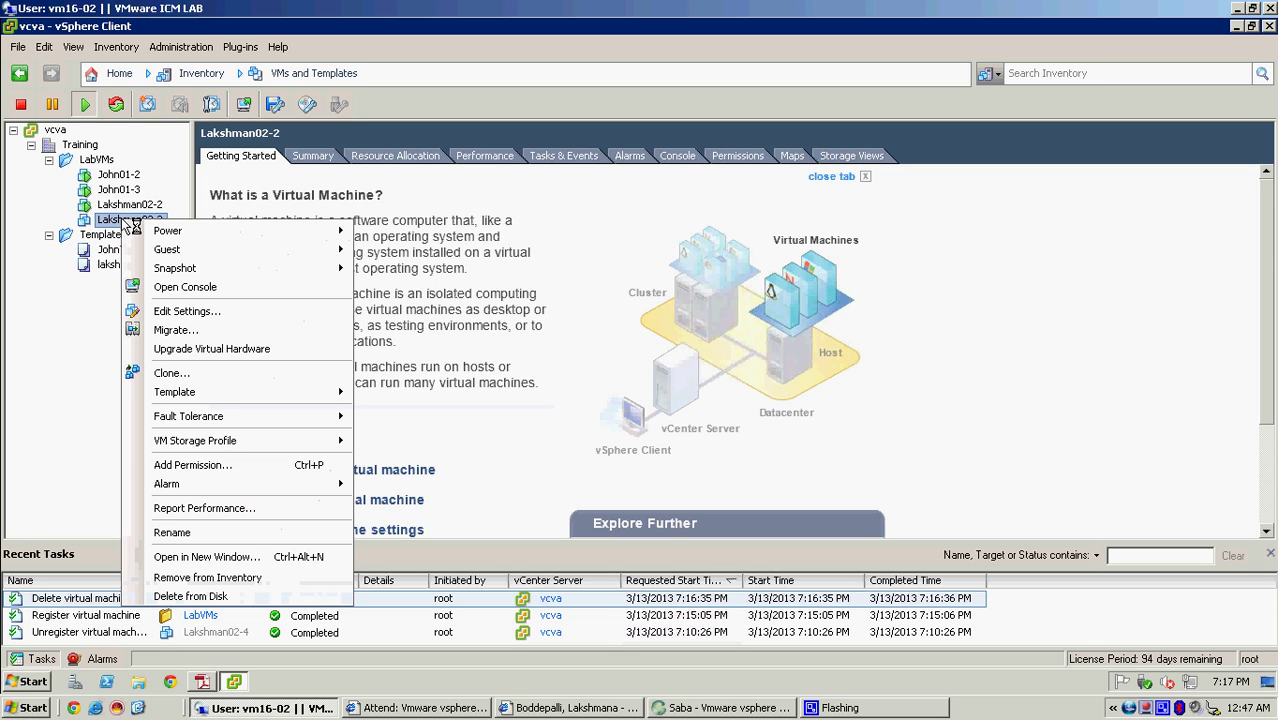
click(223, 289)
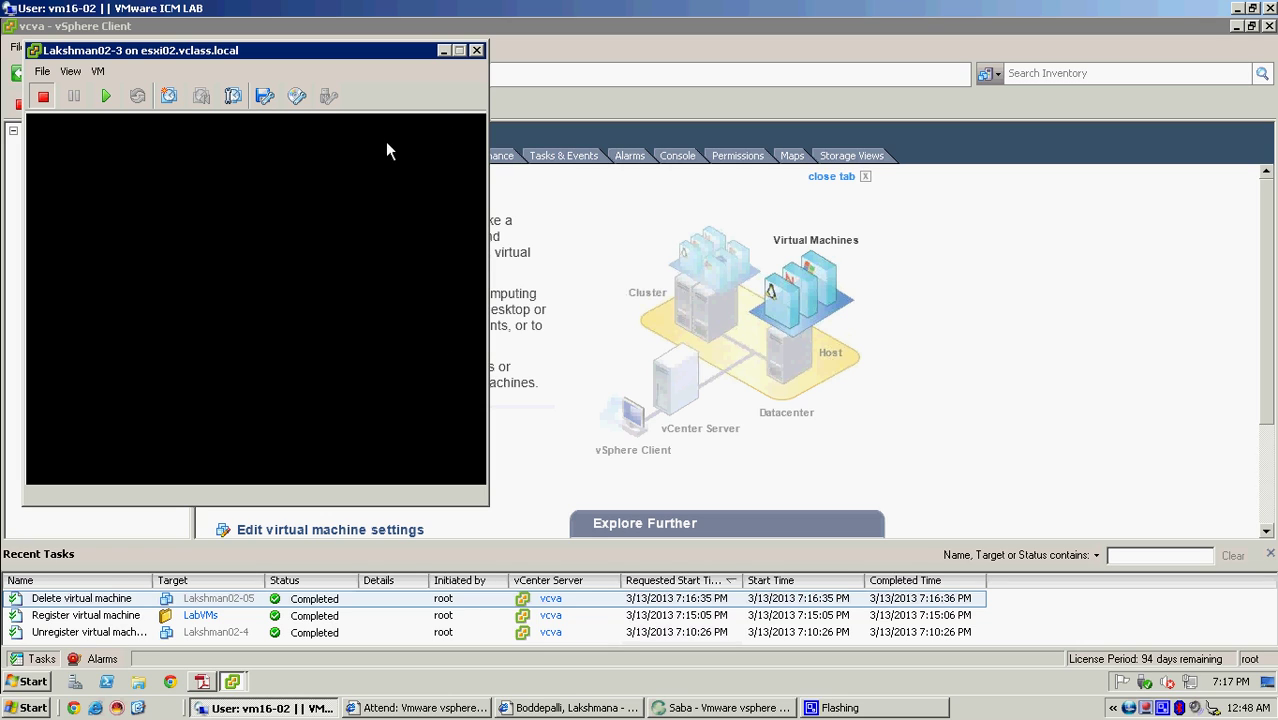
drag(265, 46, 497, 298)
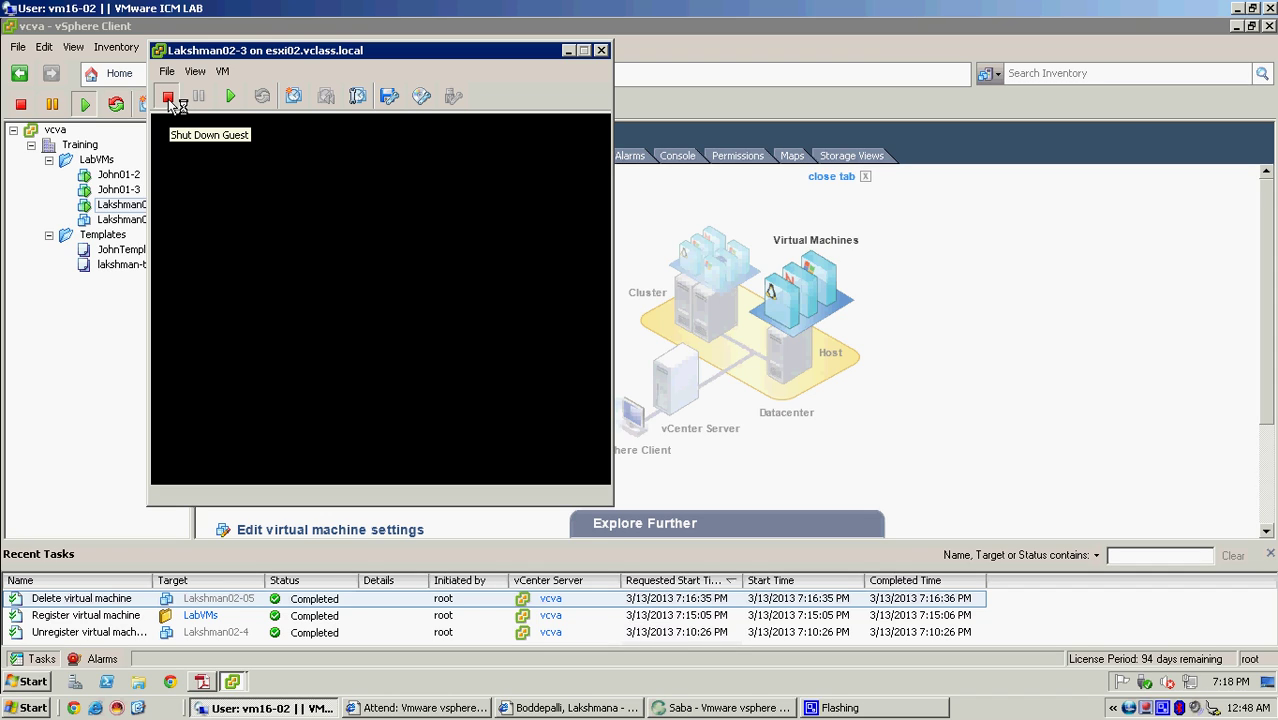
- Power on Lakshman02-3 from the console toolbar to reach the Windows Server 2003 welcome screen
click(236, 96)
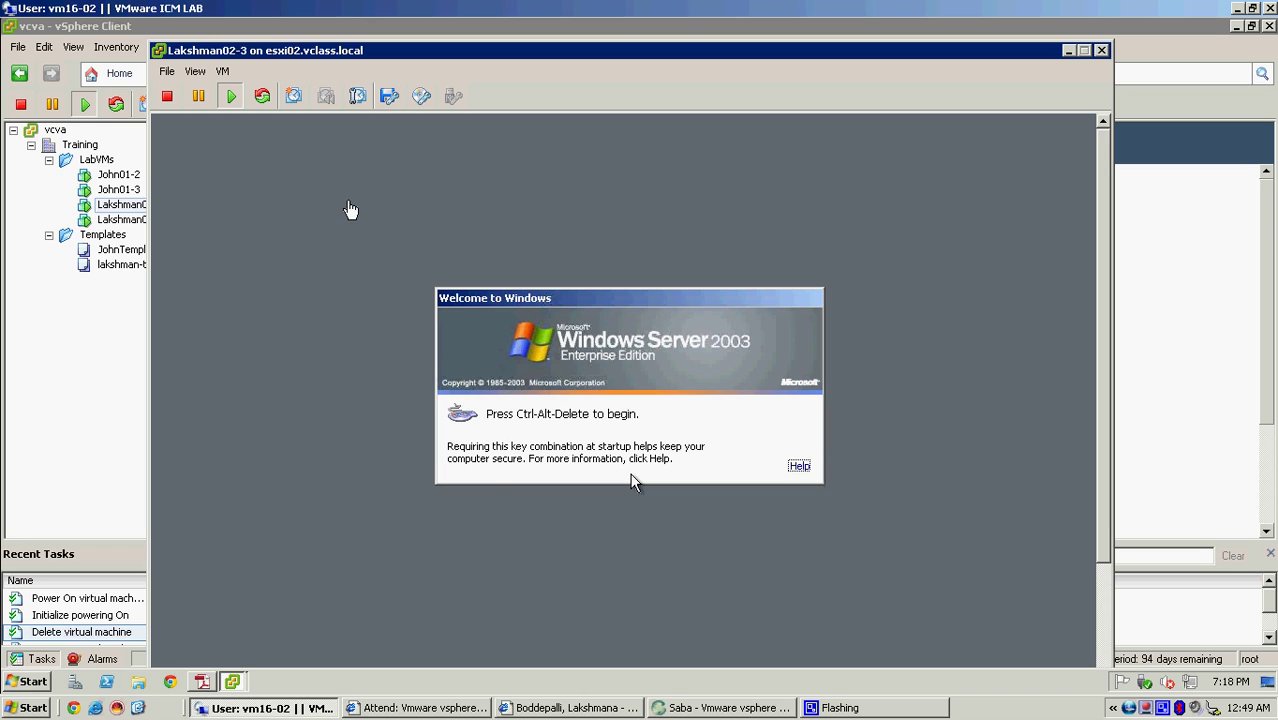
- Send Ctrl+Alt+Del to the guest, log on with the account password, and close Manage Your Server
click(229, 70)
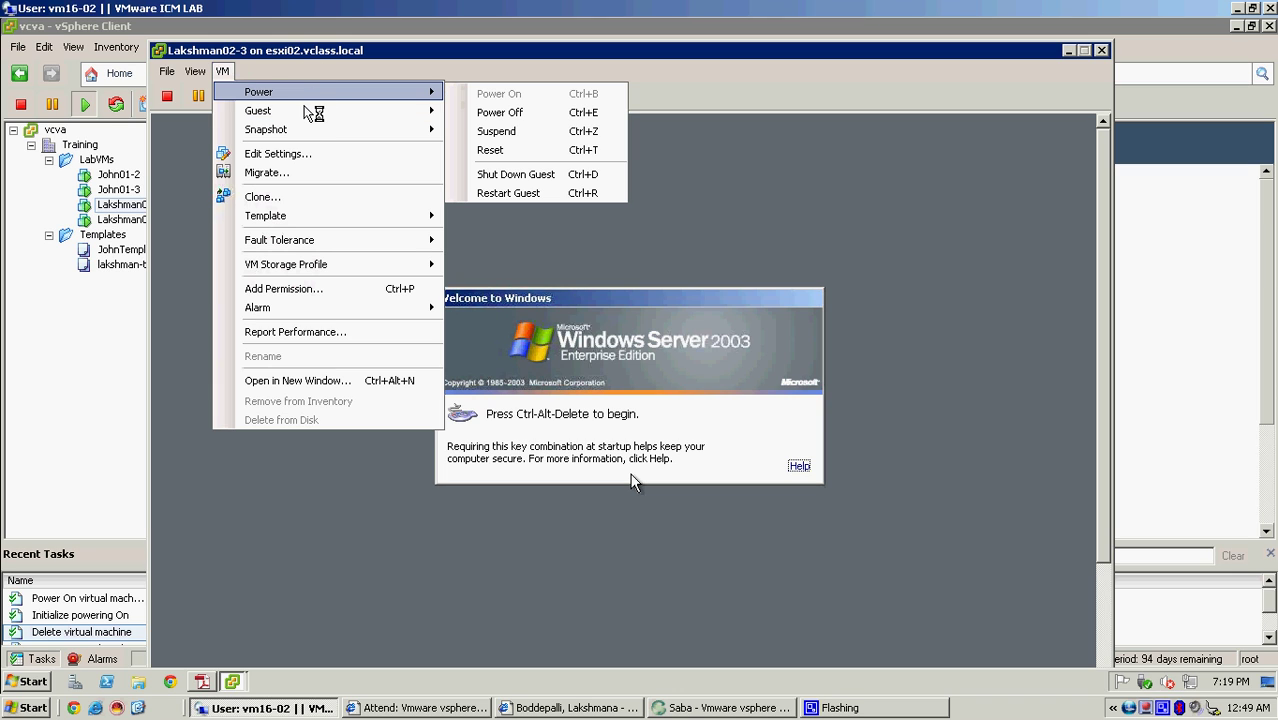
mouse_move(313, 115)
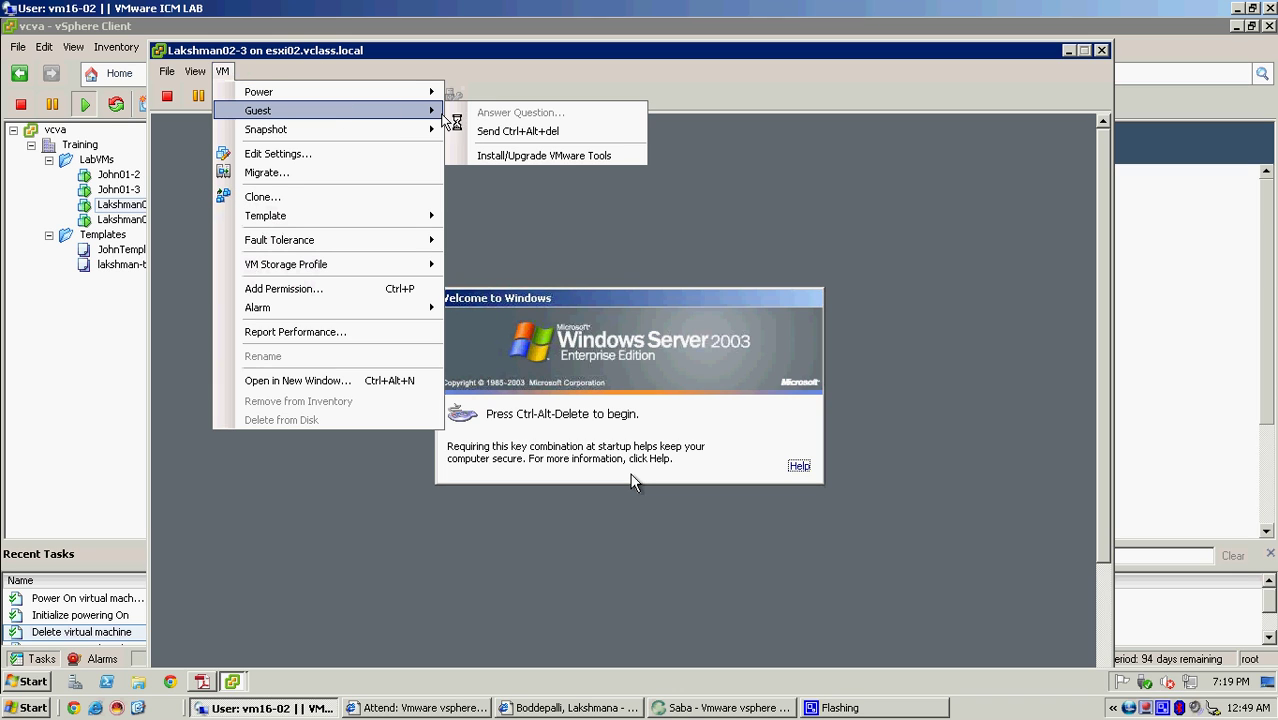
click(541, 132)
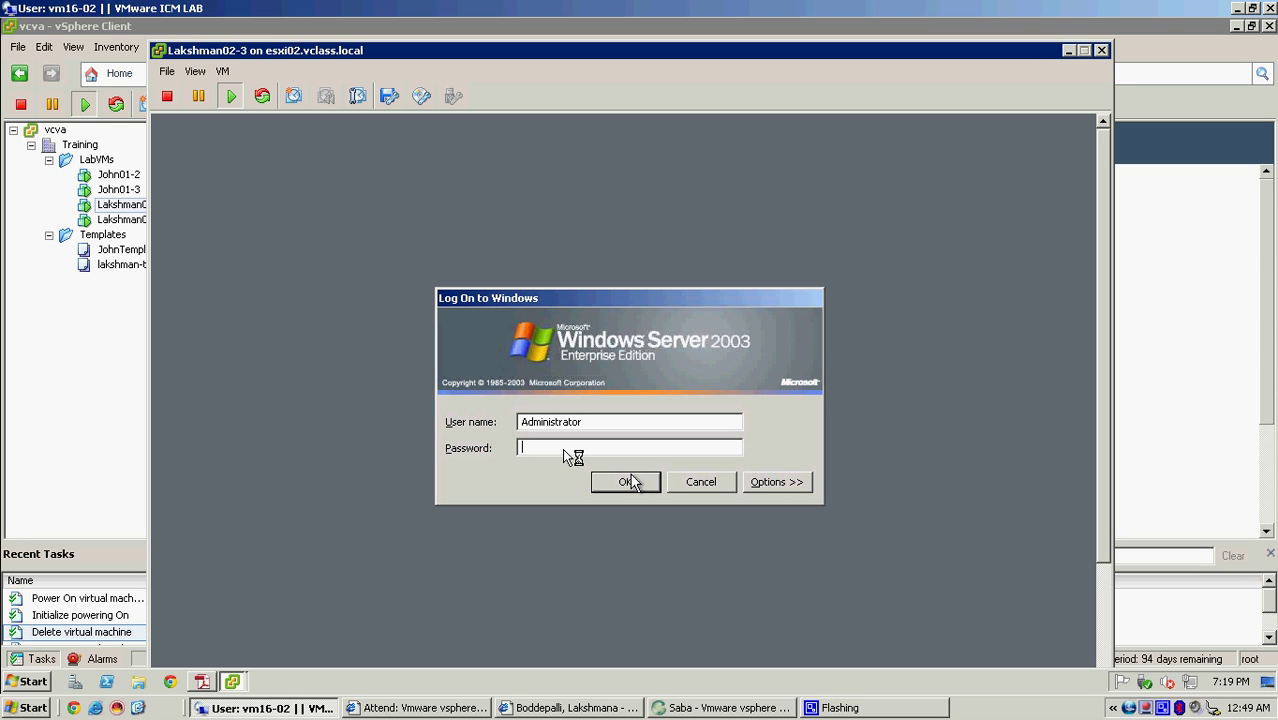
text(v)
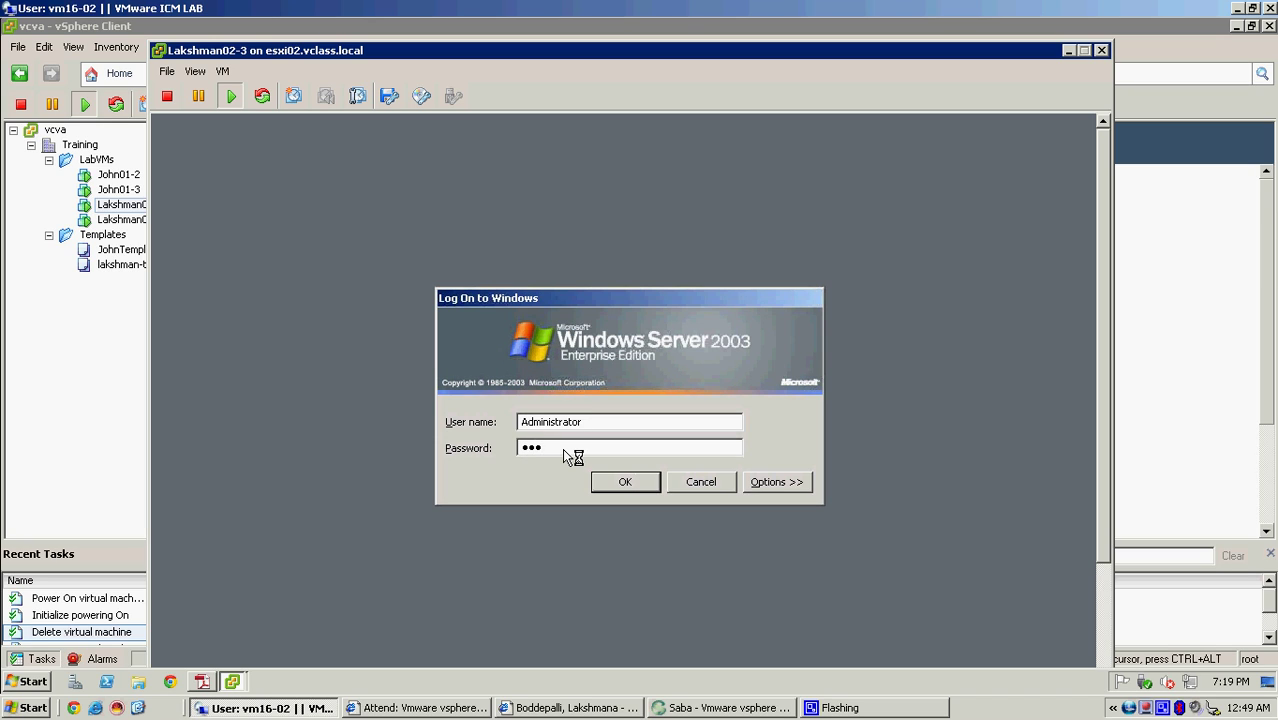
key(Return)
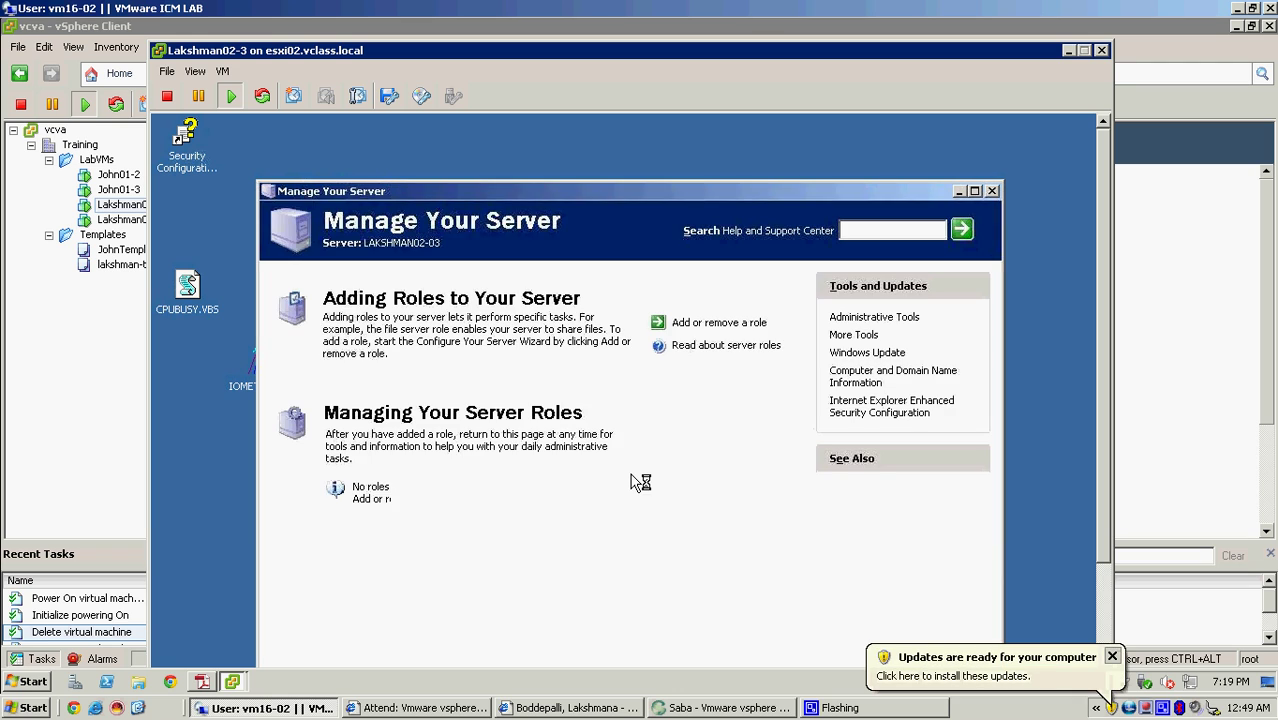
click(991, 191)
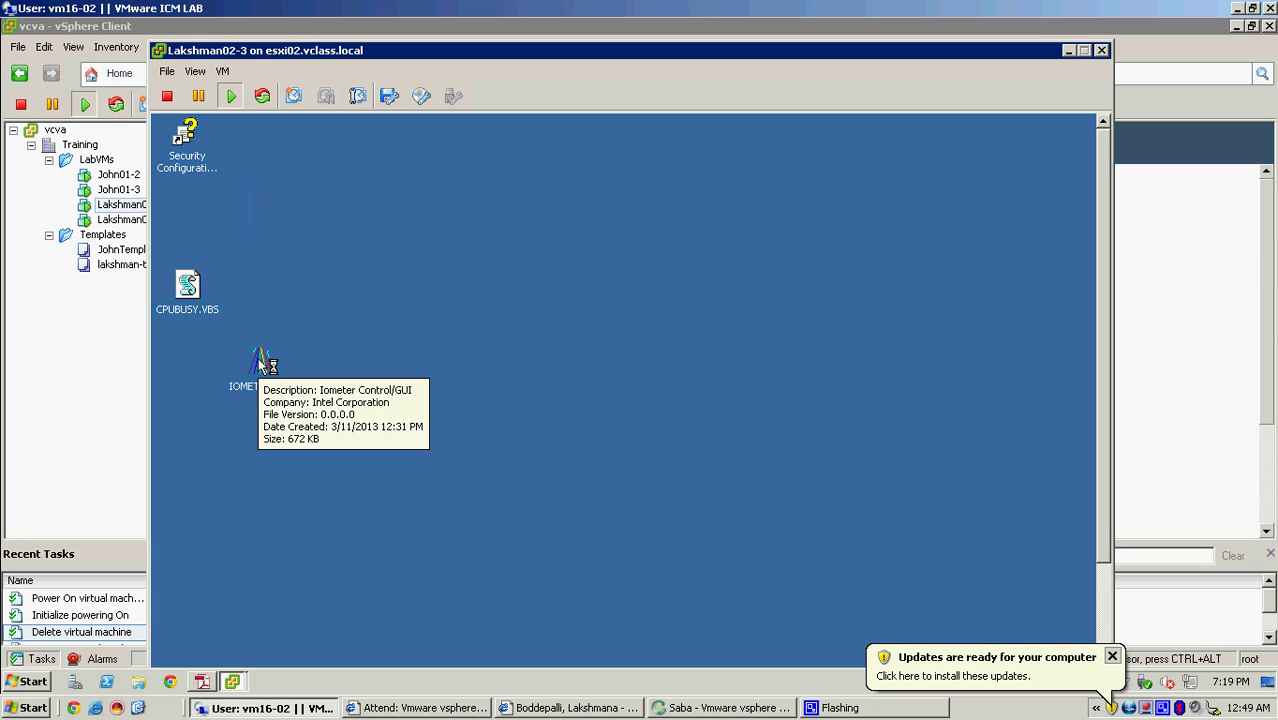
- Permanently delete IOMETER.EXE from the guest desktop, bypassing the Recycle Bin, and return to the inventory
right_click(259, 365)
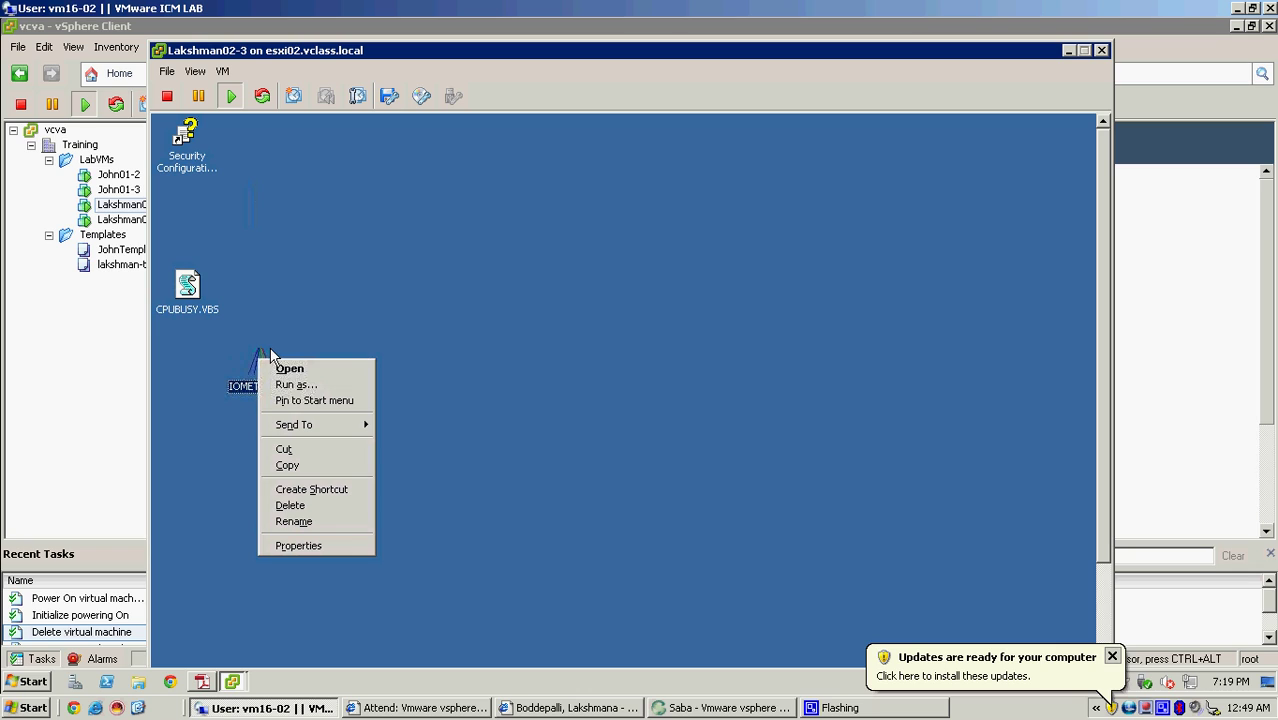
click(300, 506)
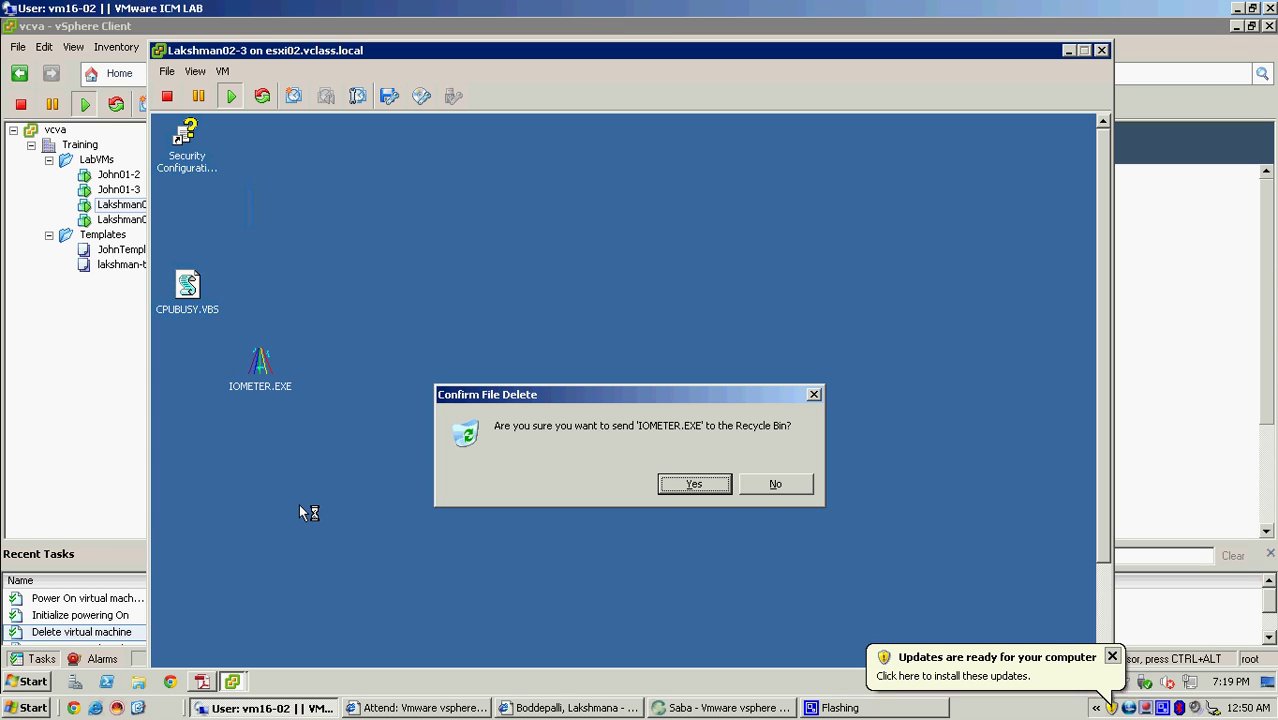
click(771, 484)
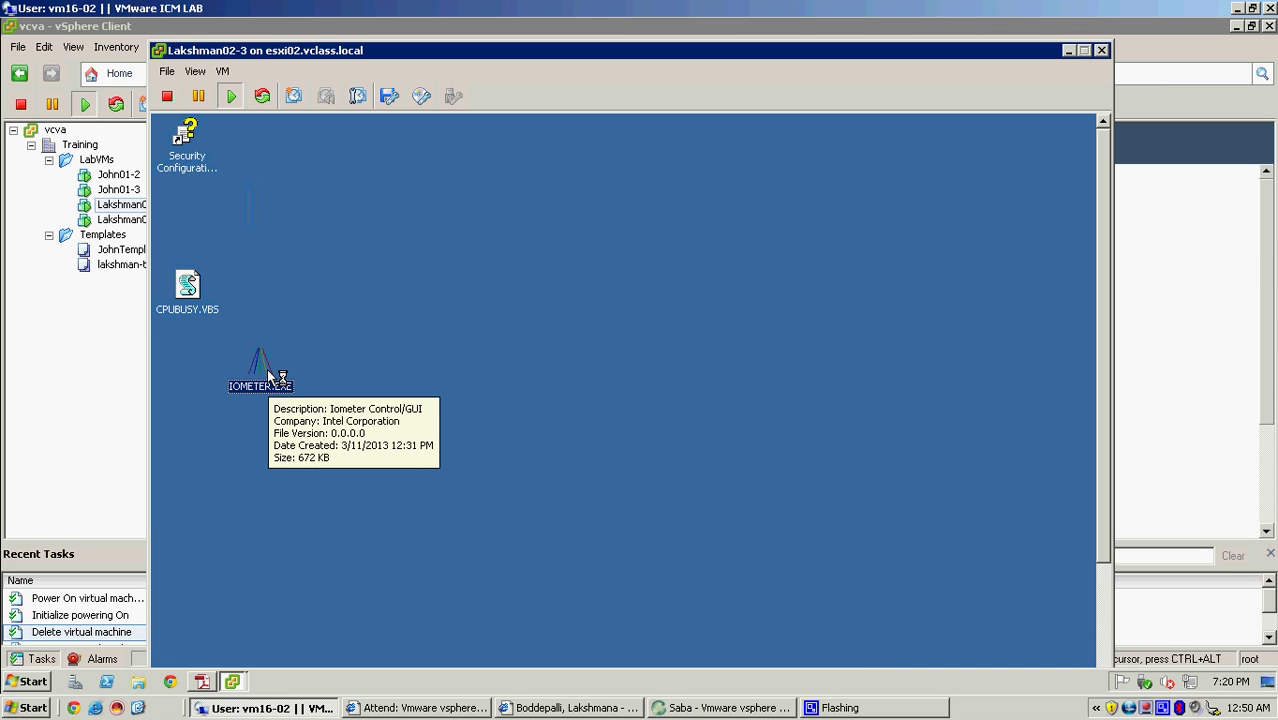
key(Delete)
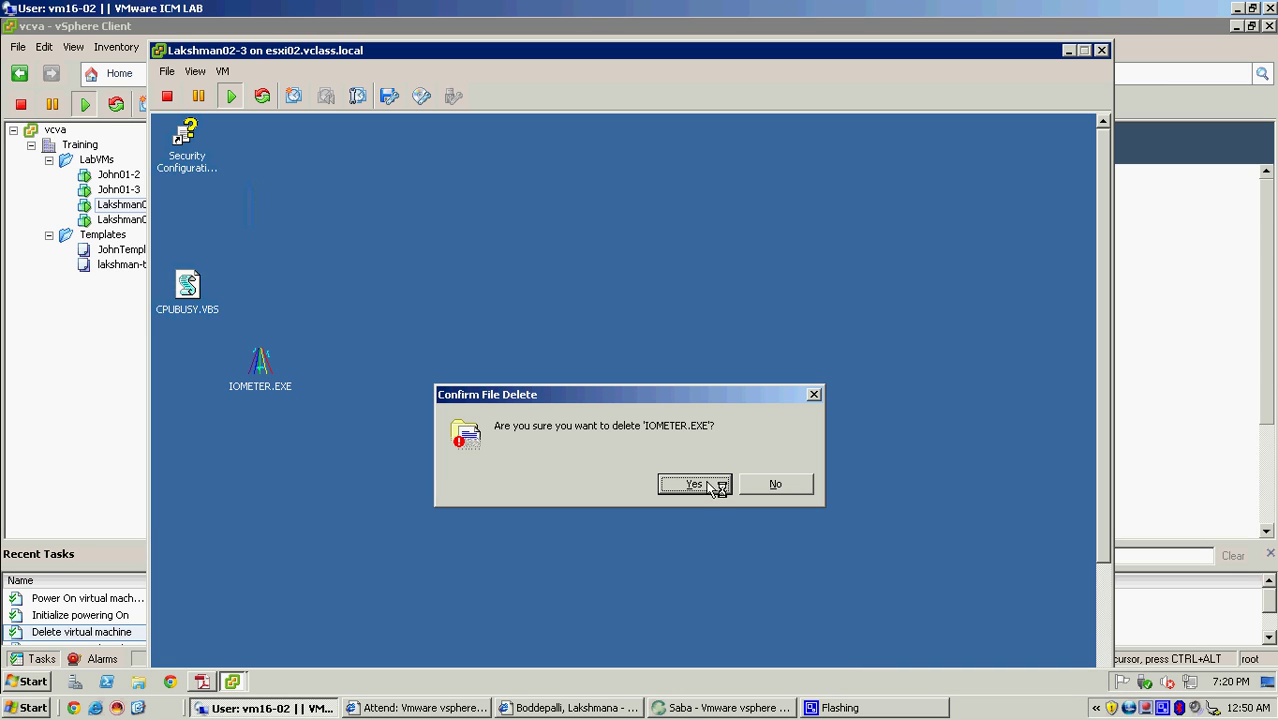
click(714, 487)
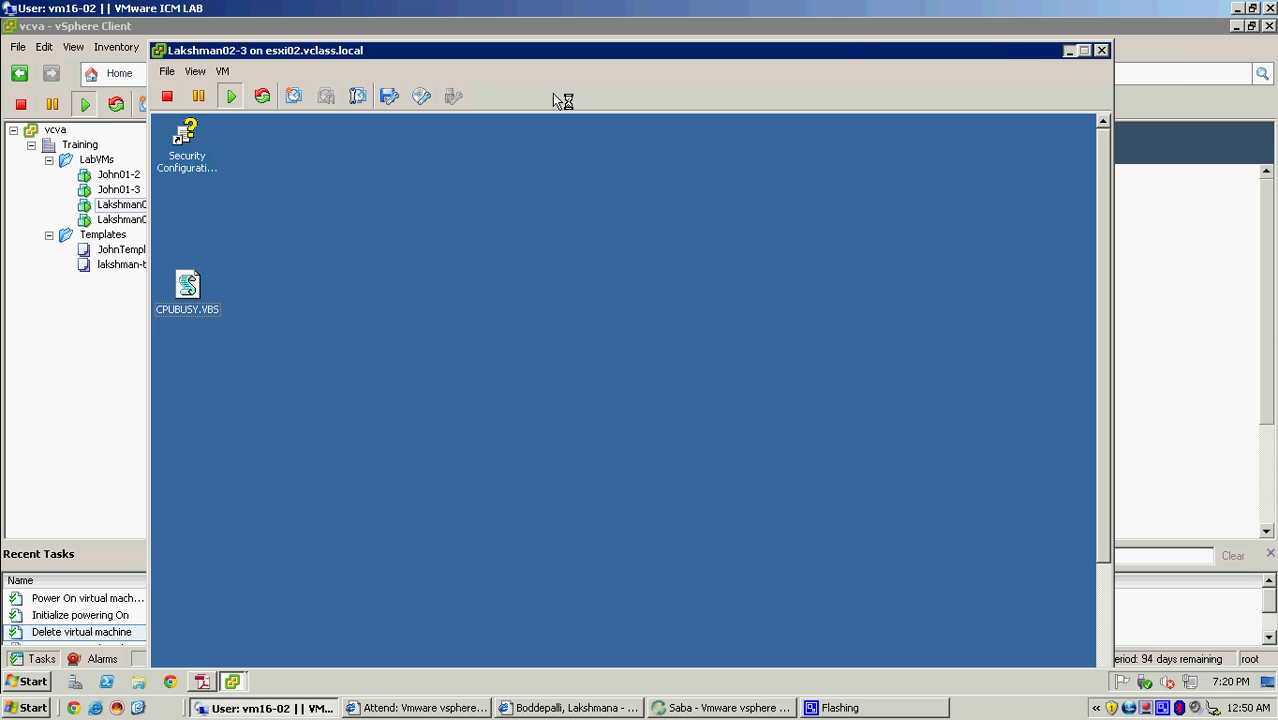
click(118, 206)
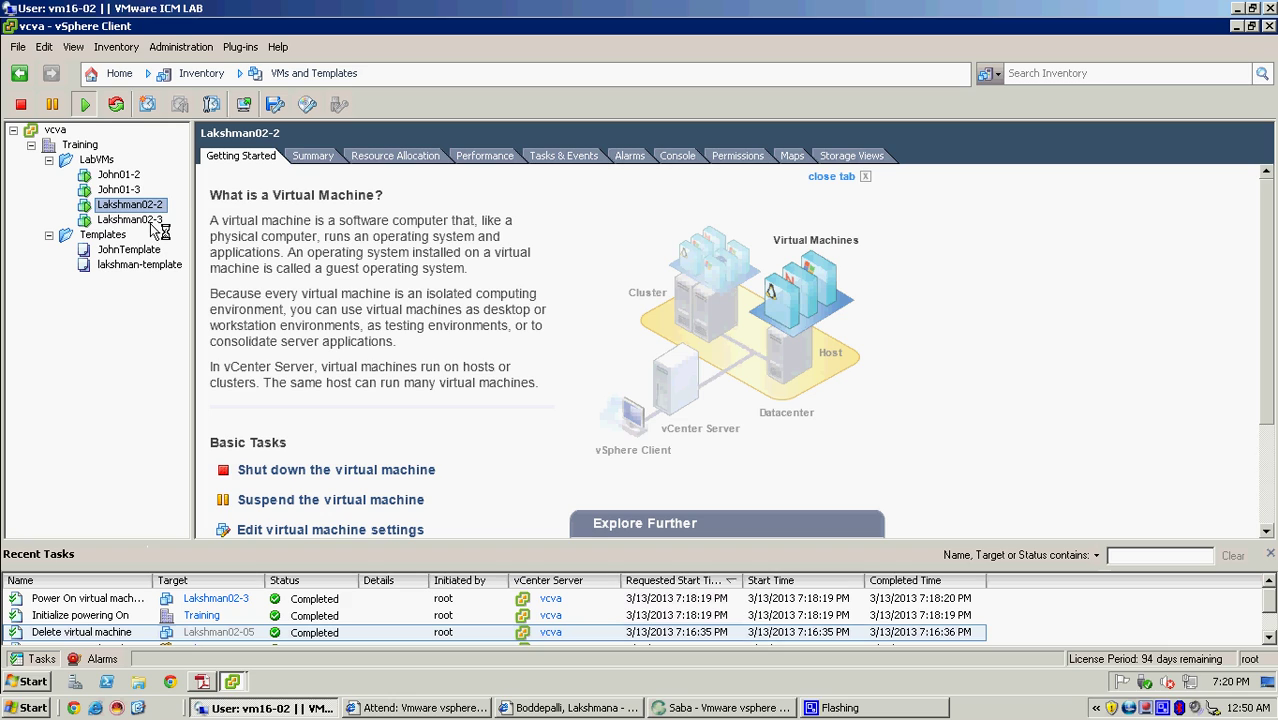
- Bring the vSphere Client window forward, select Lakshman02-3, and show its Snapshot submenu
click(152, 222)
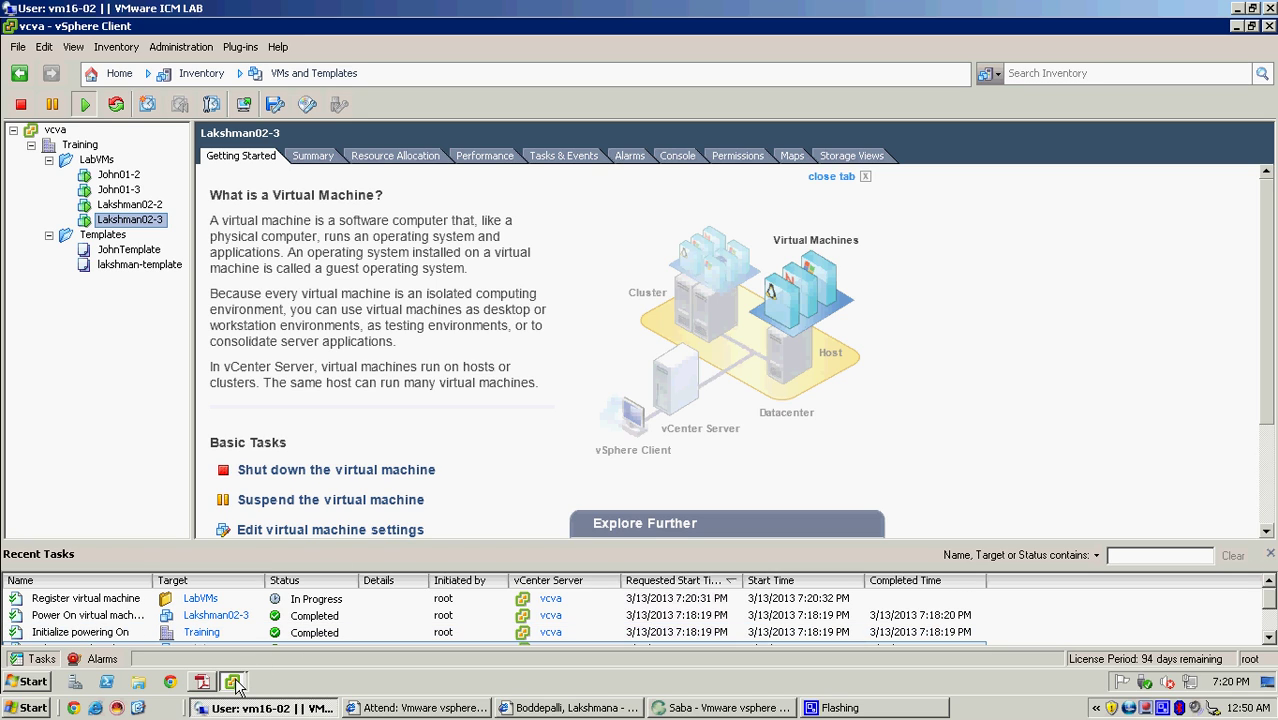
mouse_move(243, 684)
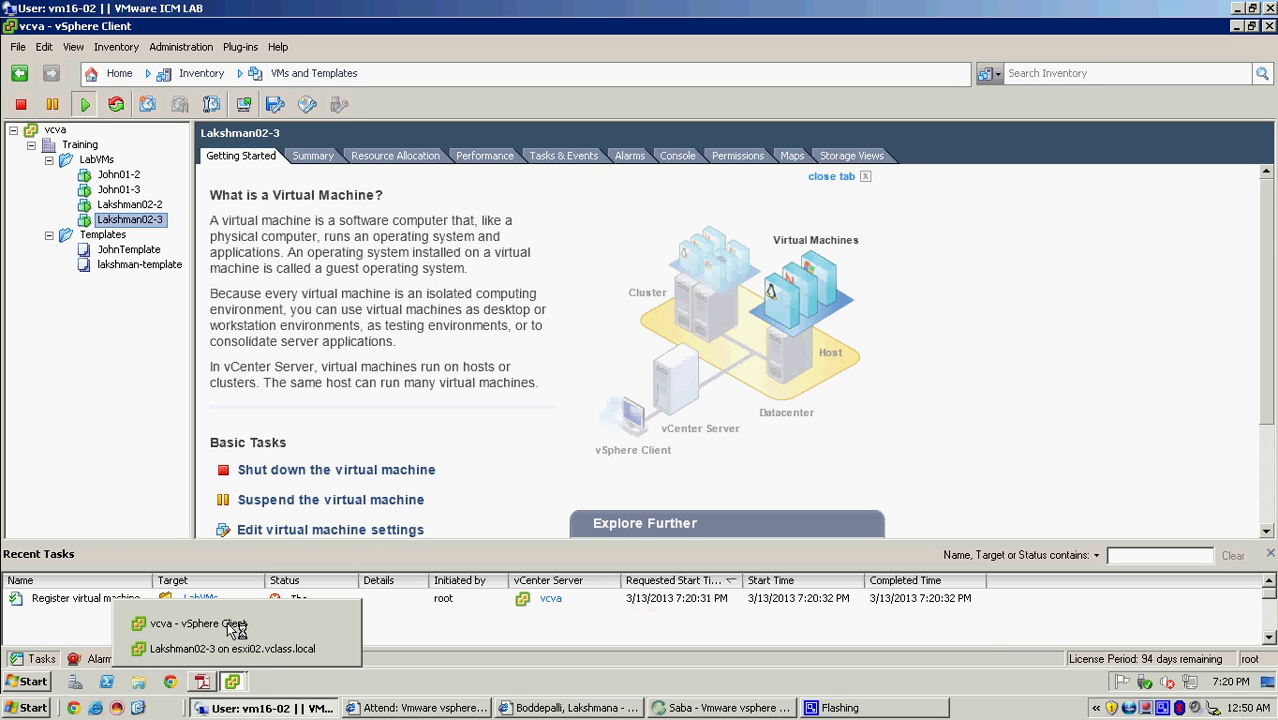
click(297, 628)
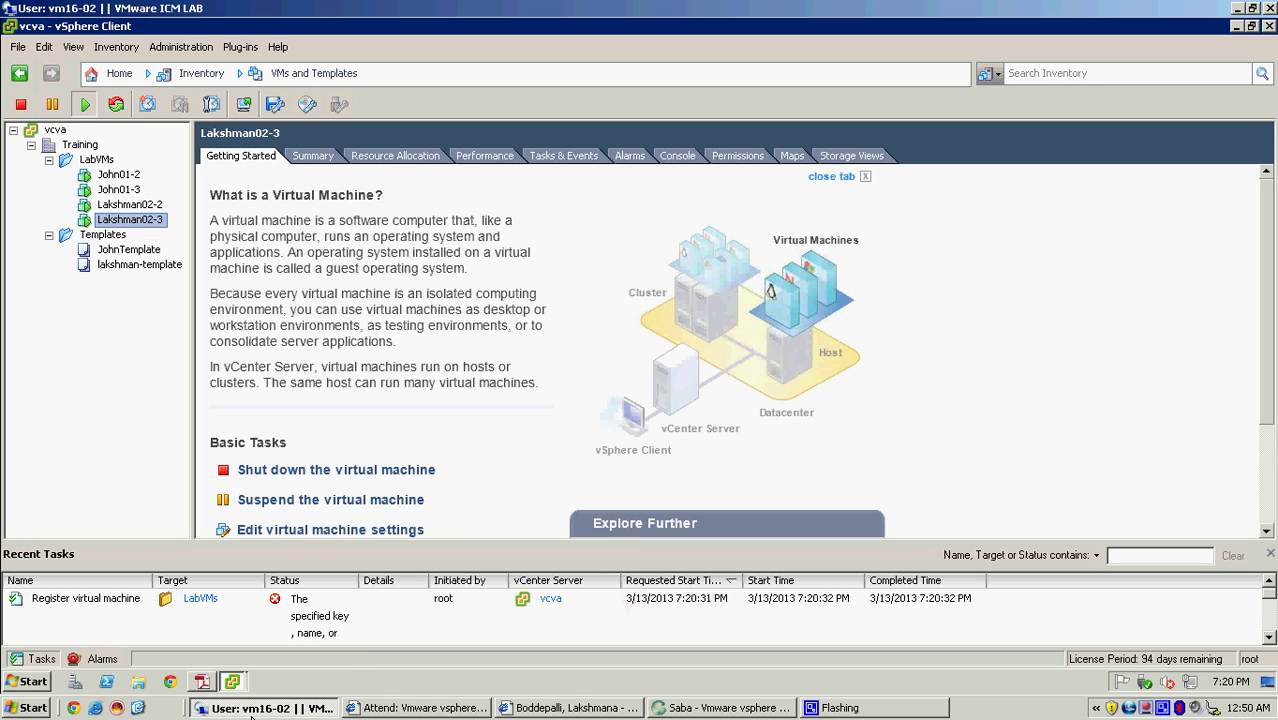
click(232, 683)
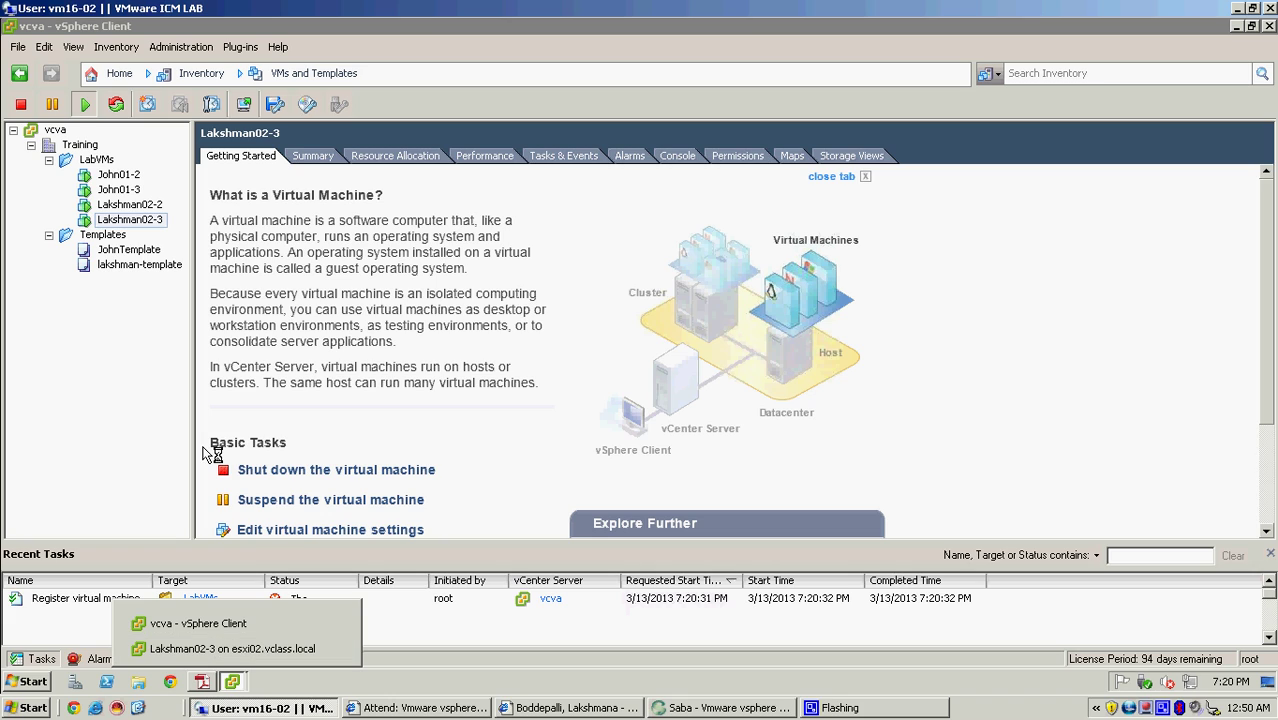
click(153, 223)
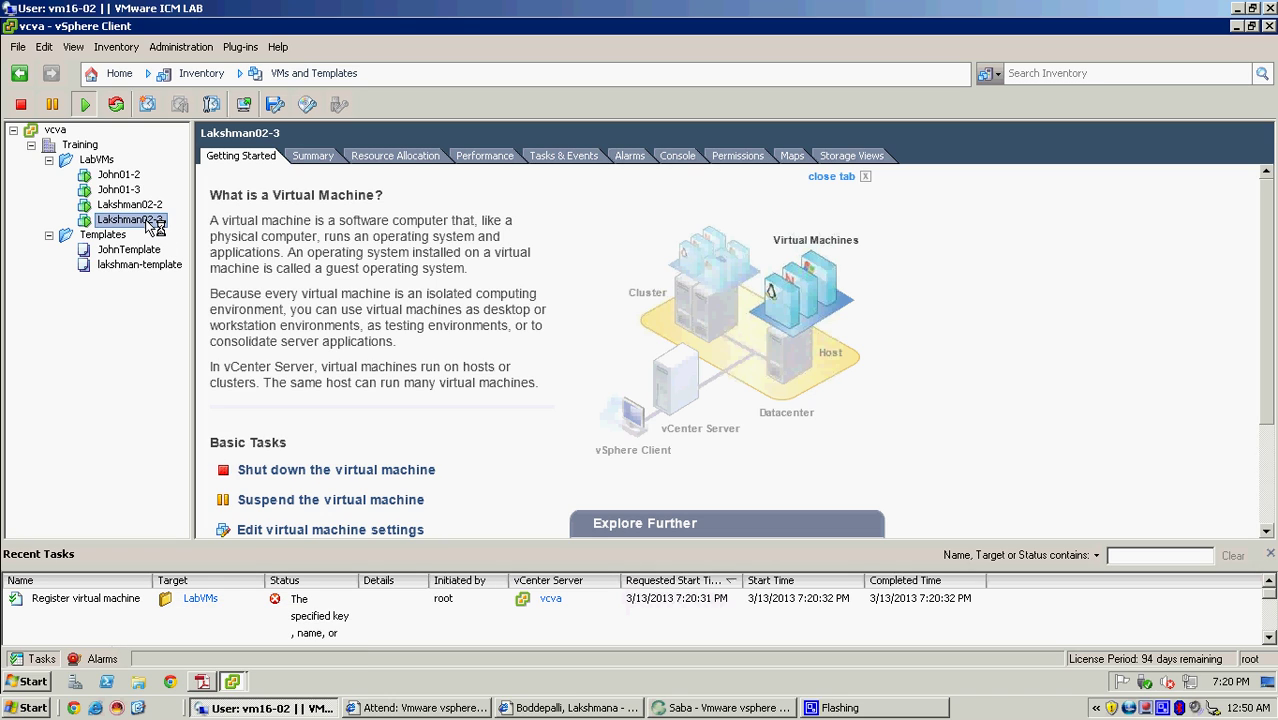
right_click(155, 224)
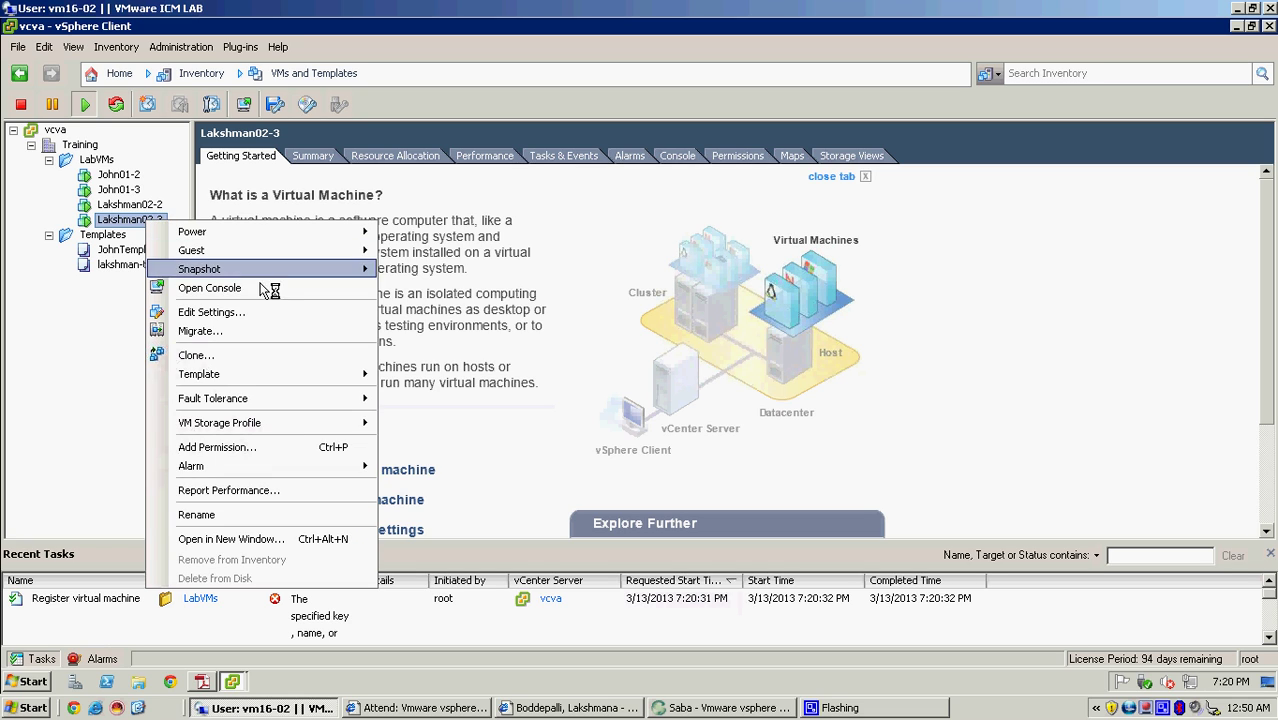
mouse_move(265, 272)
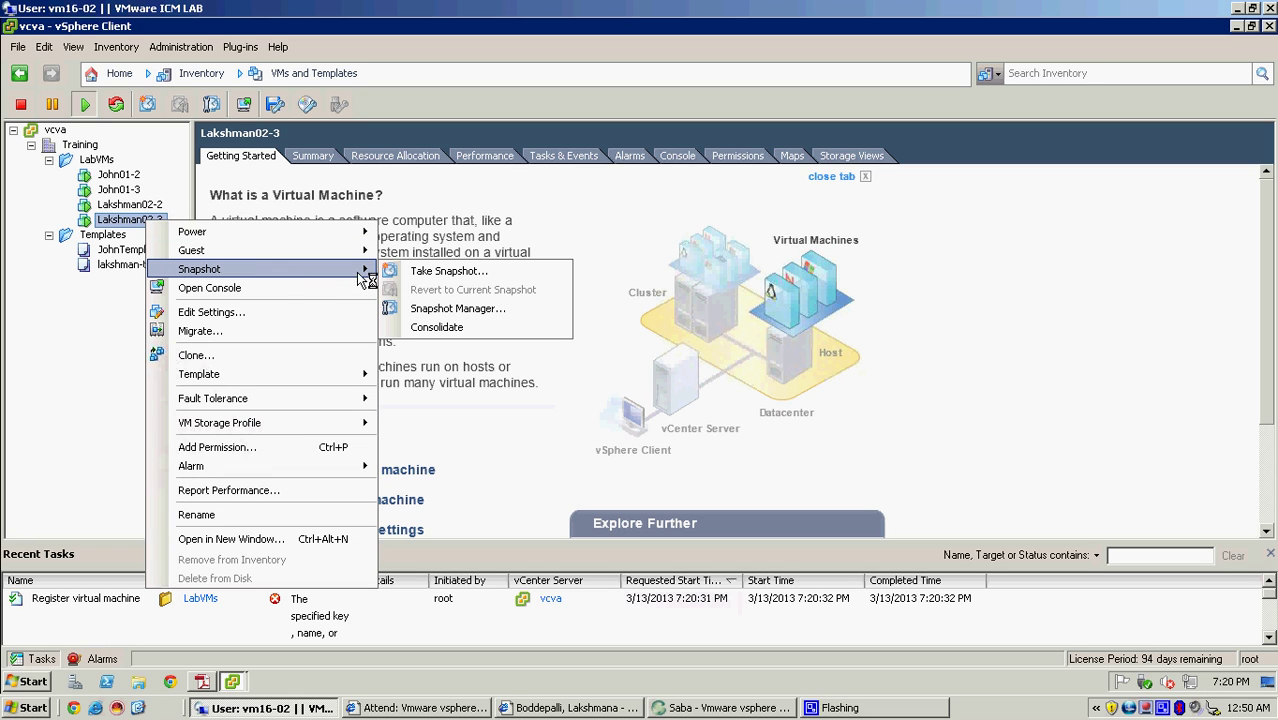